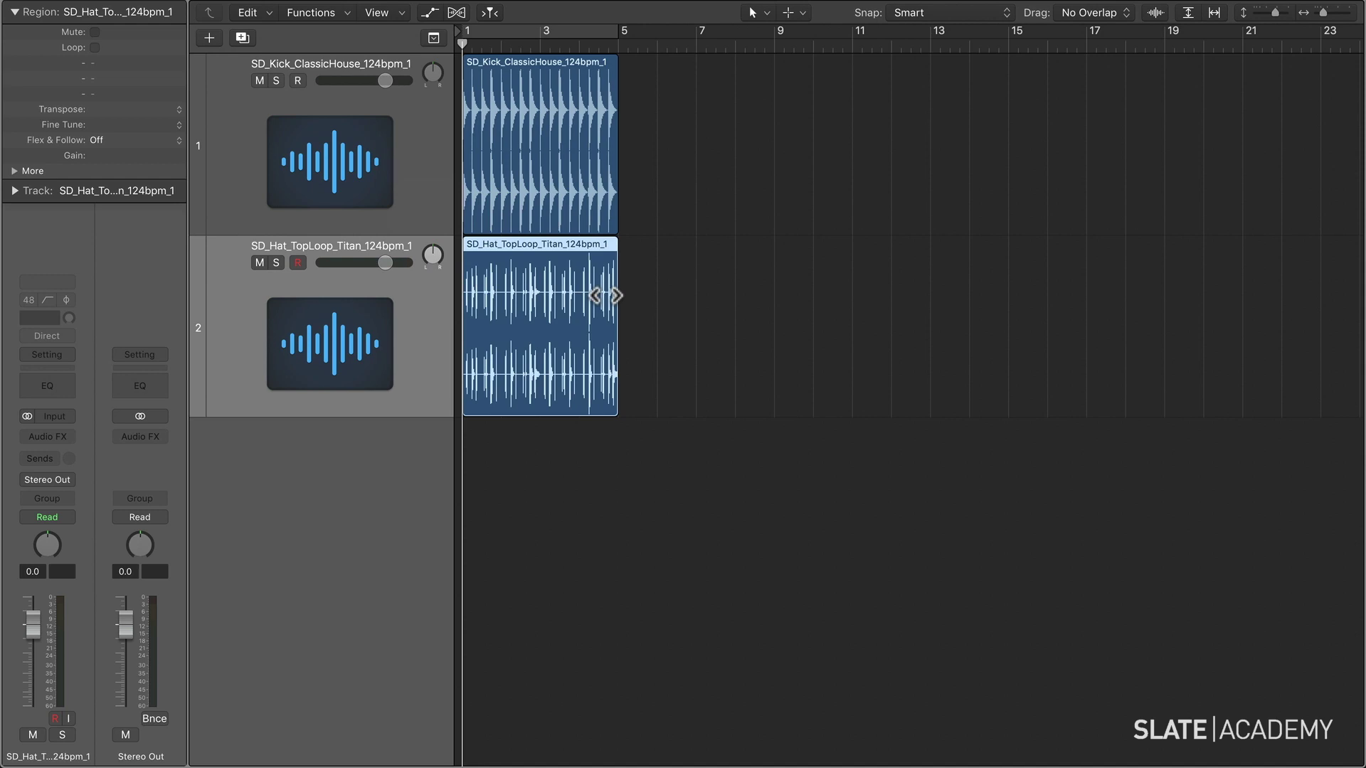
Select the kick and hat loops, repeat them four times out to bar 17, and play them back
key("space")
left_click_drag(686, 312, 999, 153)
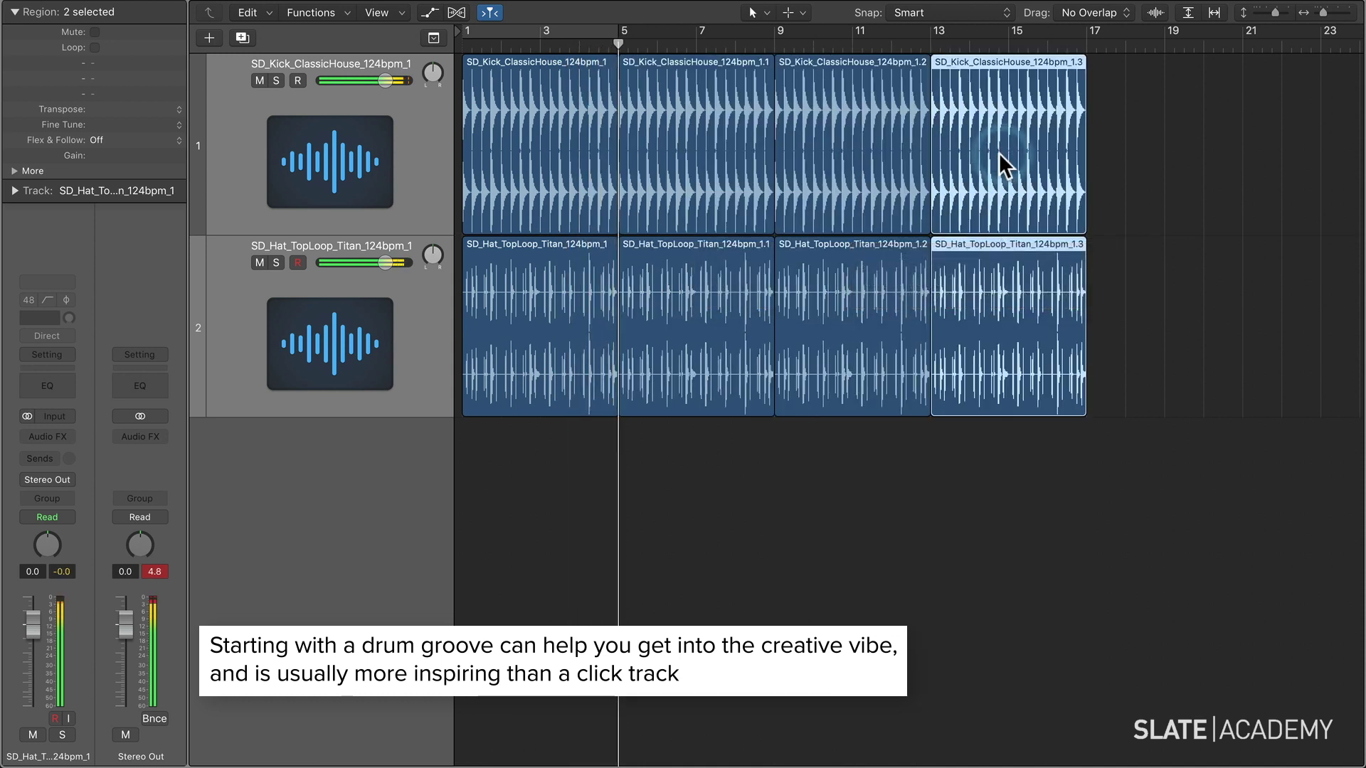
key("space")
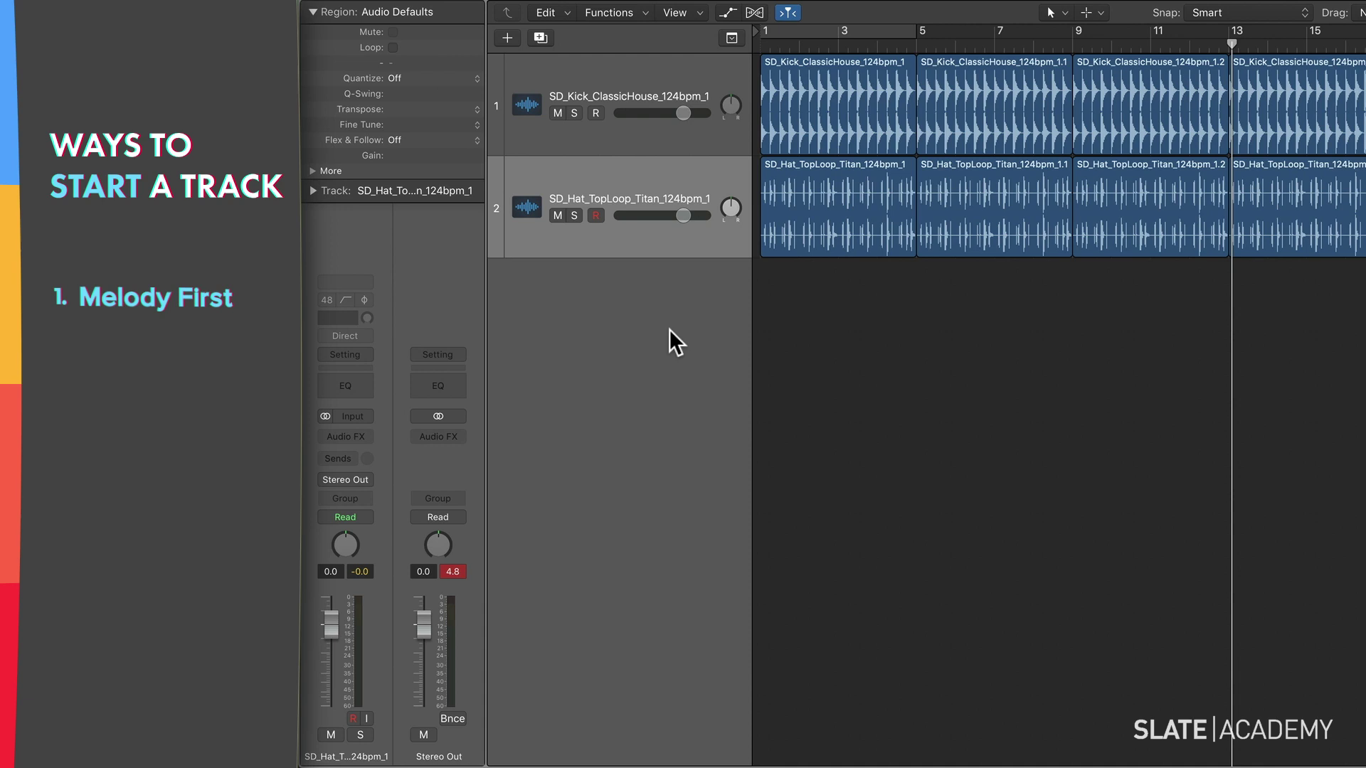
Add a new software instrument track and rename it Melody
key("alt+super+s")
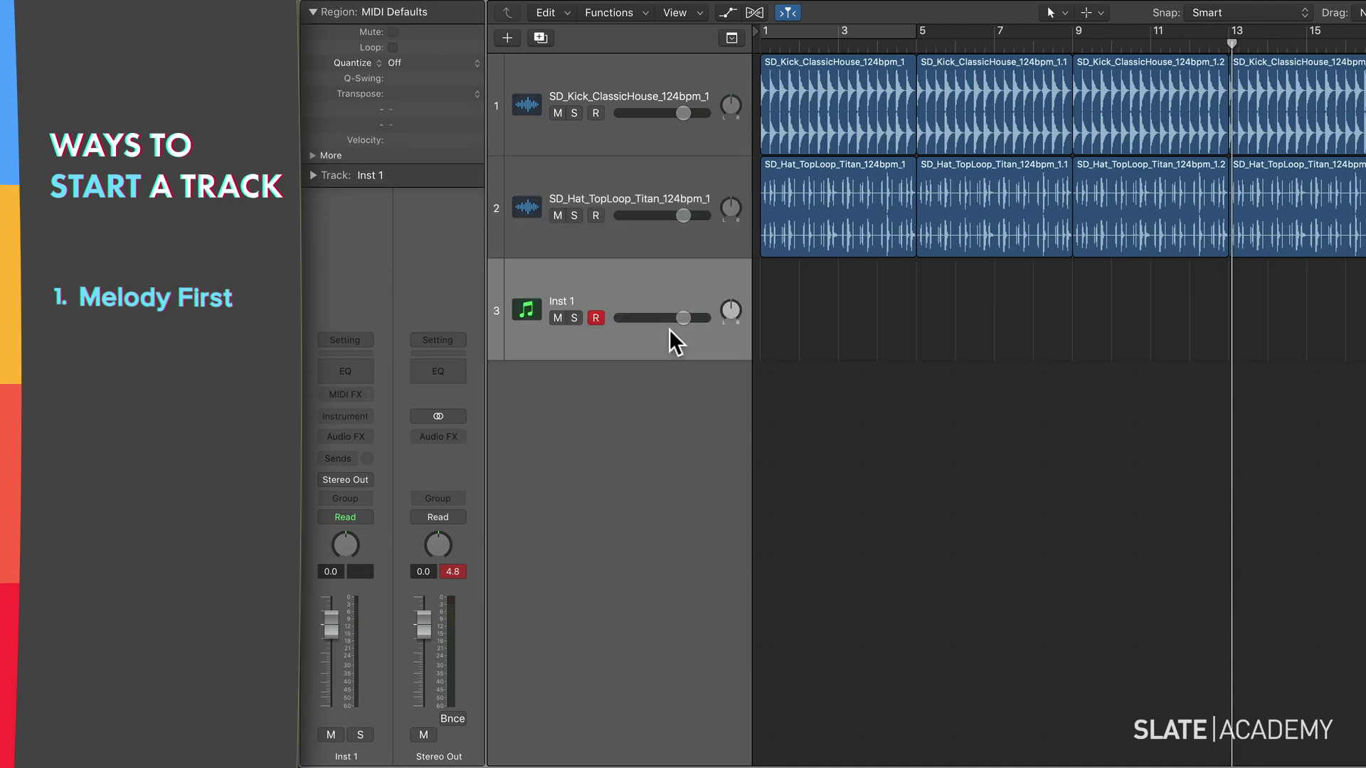
double_click(592, 301)
type("Melody")
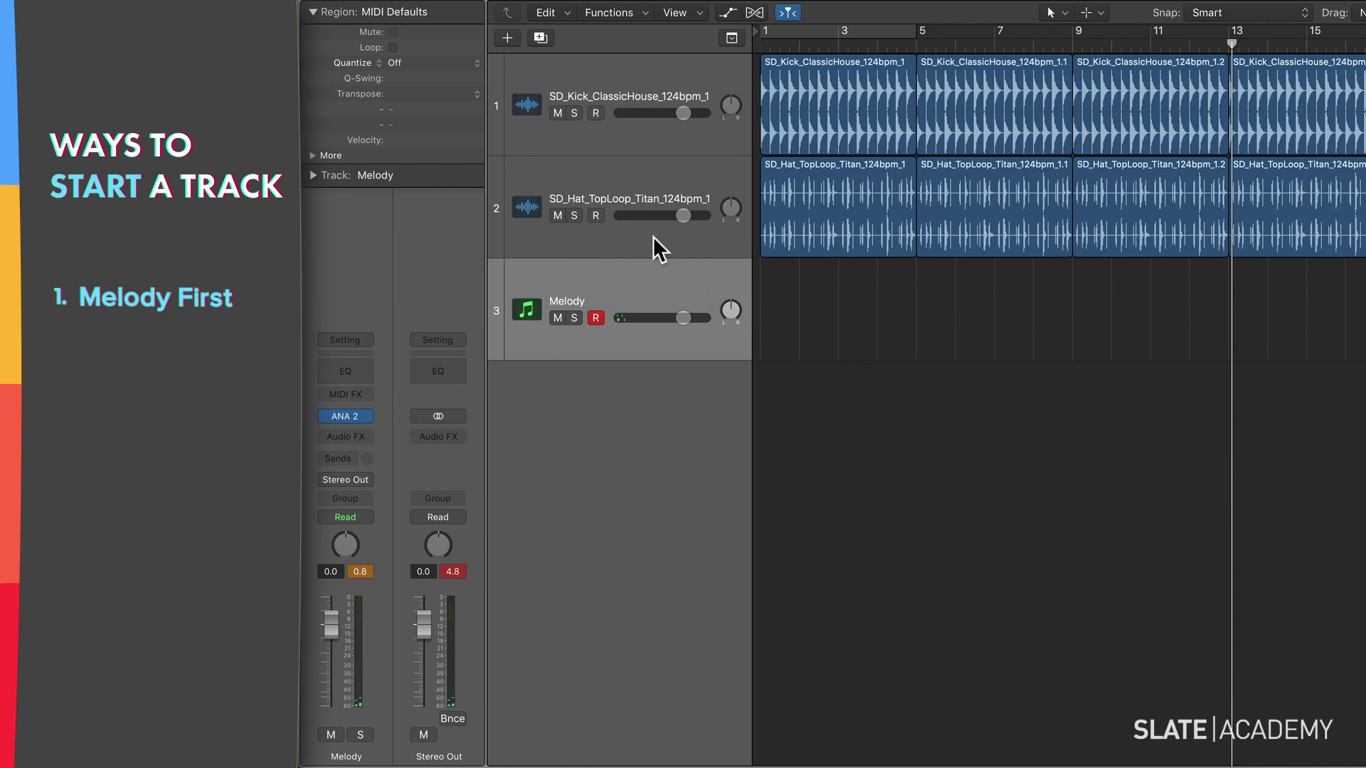
Create an empty MIDI region on Melody, extend it to bar 5, and open it for note editing
right_click(779, 286)
left_click(782, 288)
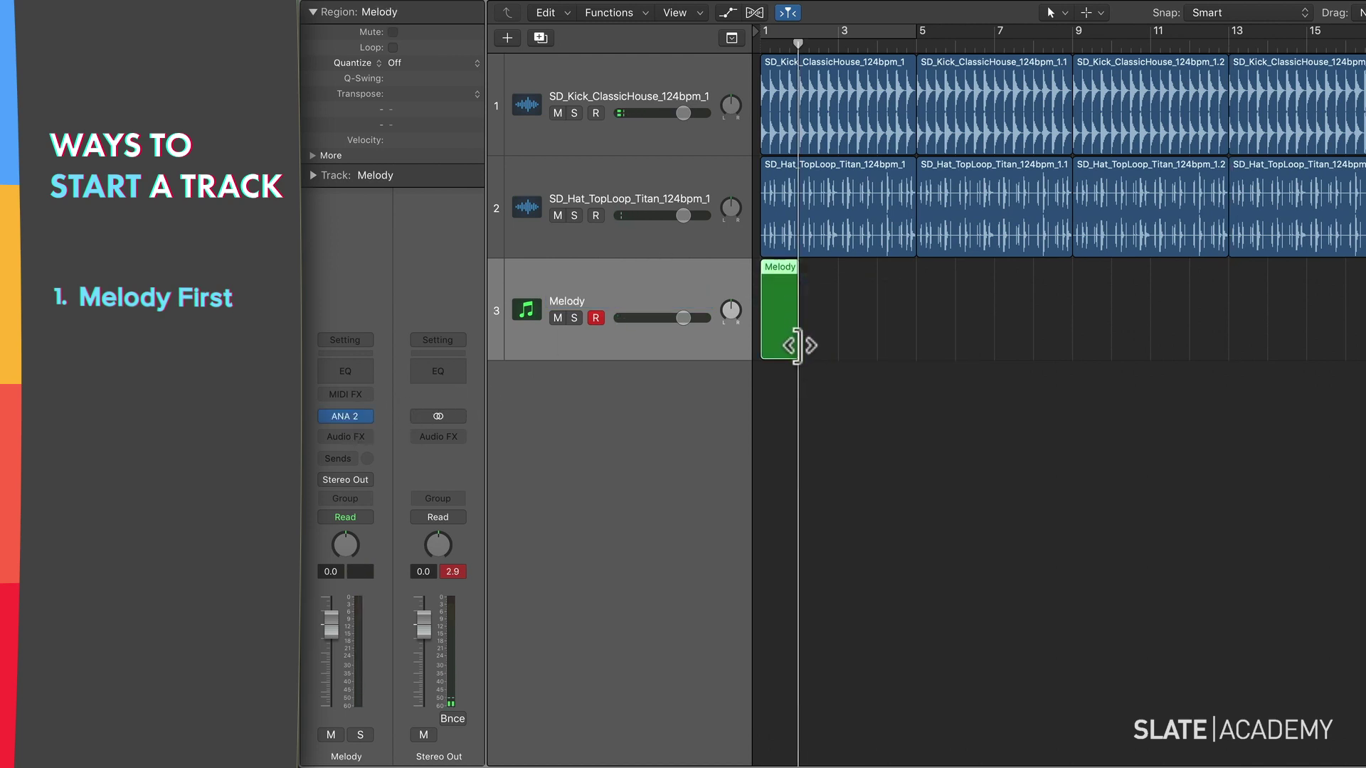
left_click_drag(799, 344, 906, 344)
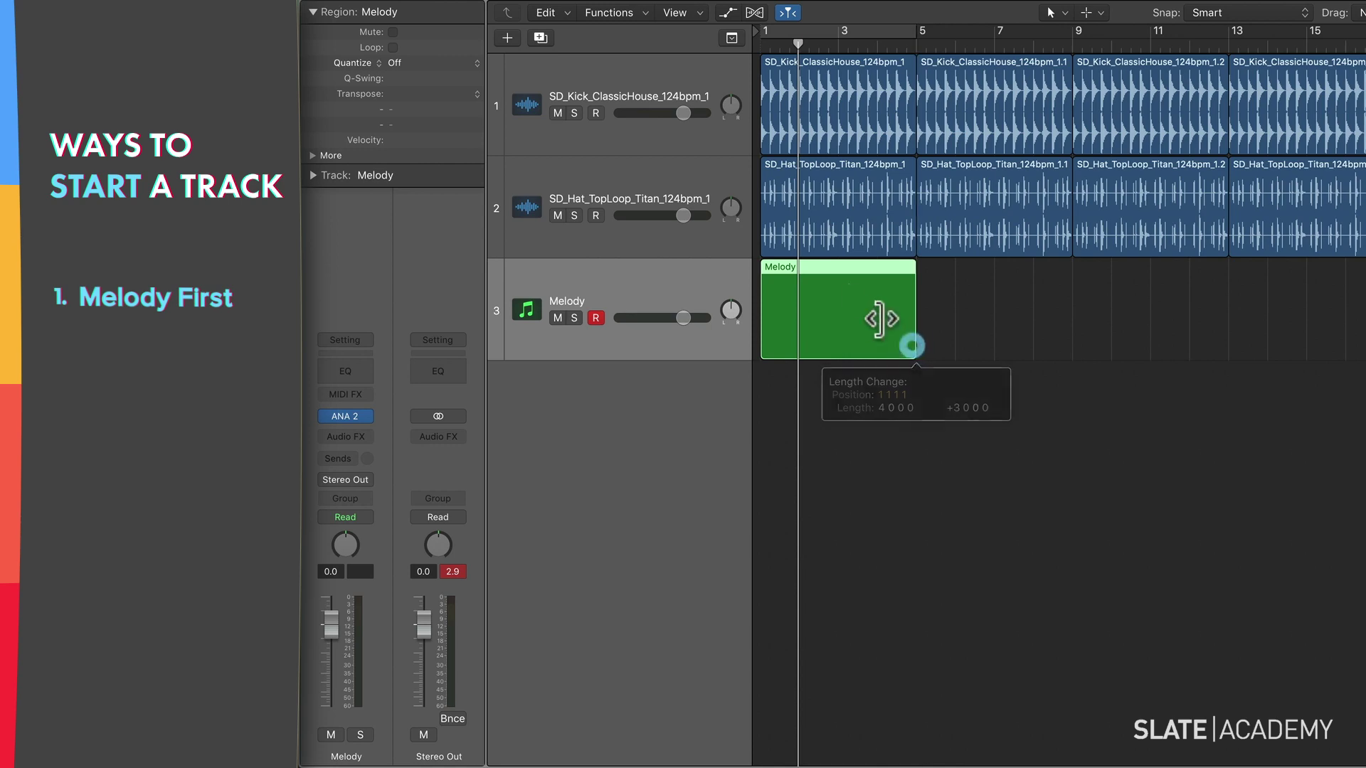
double_click(848, 283)
key("r")
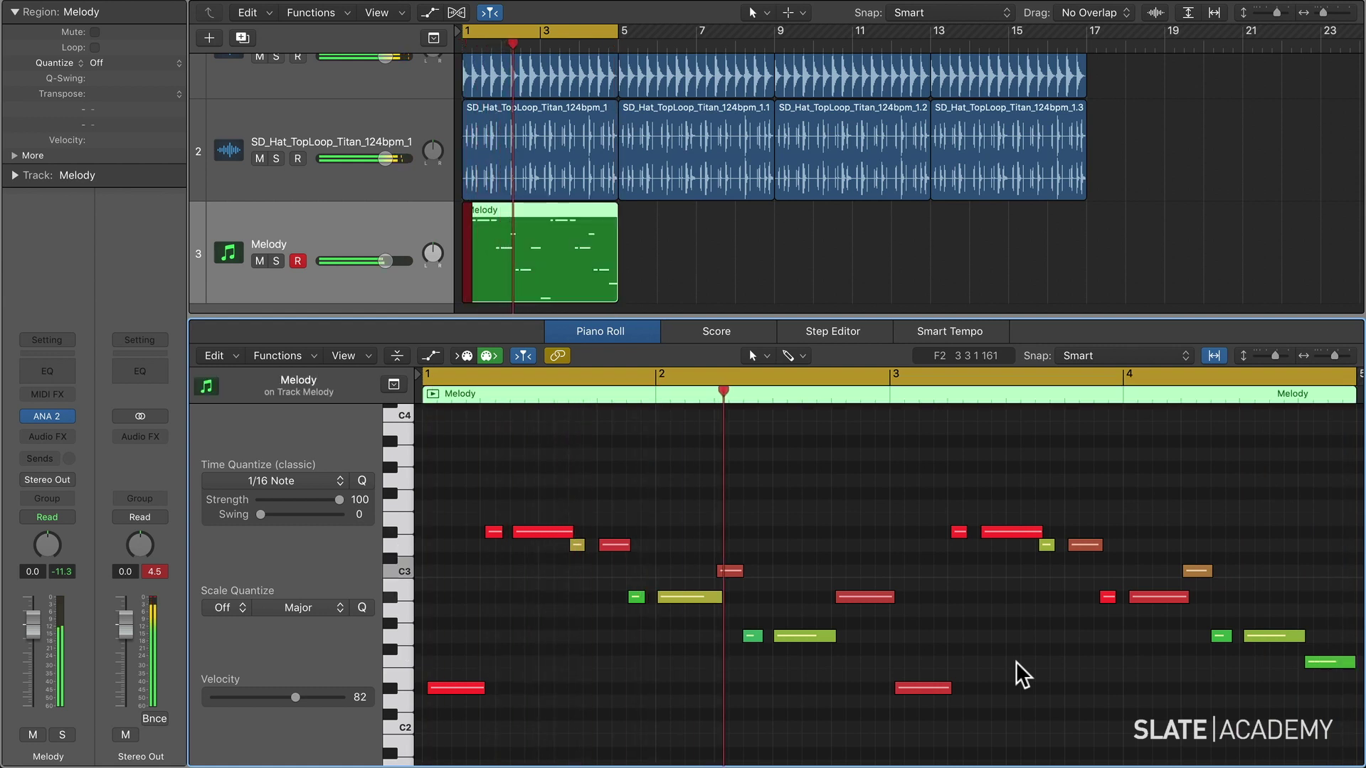
Deselect the drawn melody notes in the Melody region
left_click(1003, 645)
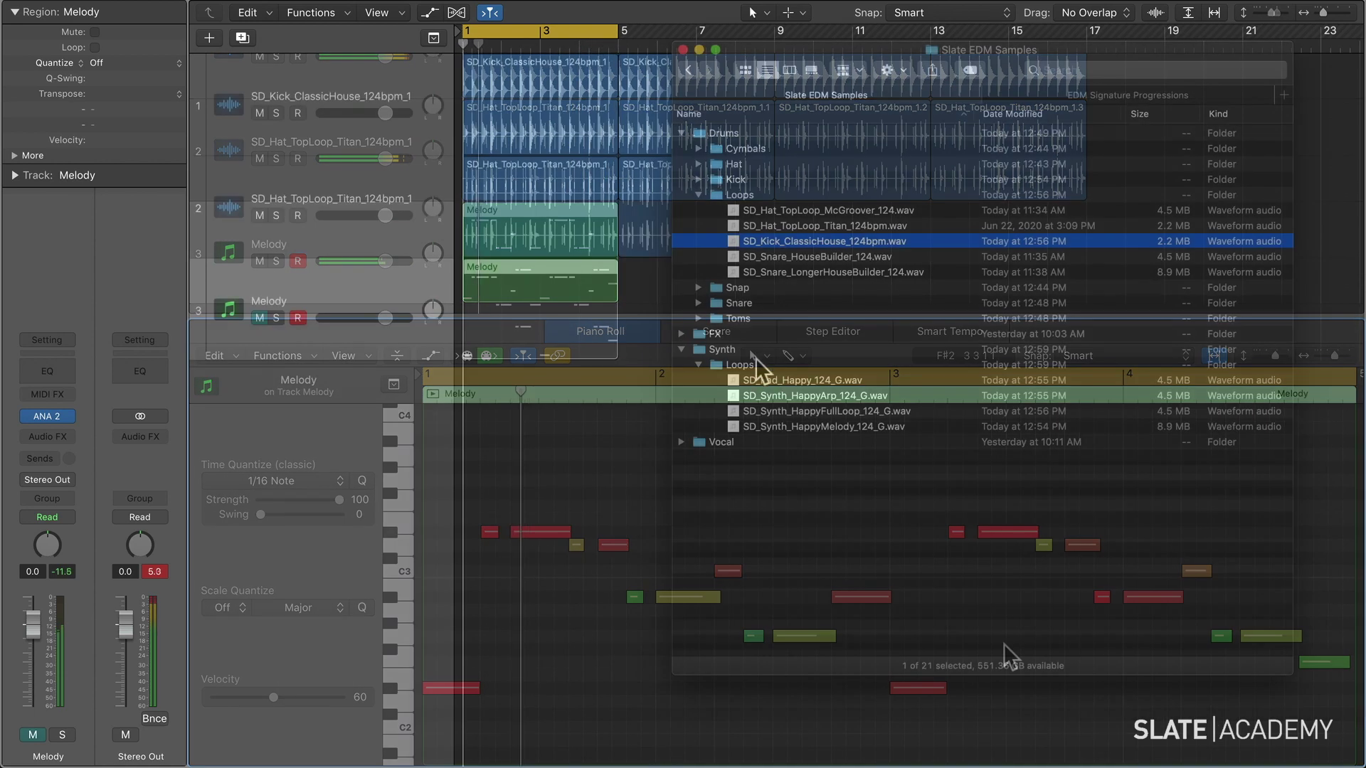
Place the HappyFullLoop synth sample on a new track, then split and copy its first short slice
left_click(803, 411)
left_click_drag(854, 408, 673, 404)
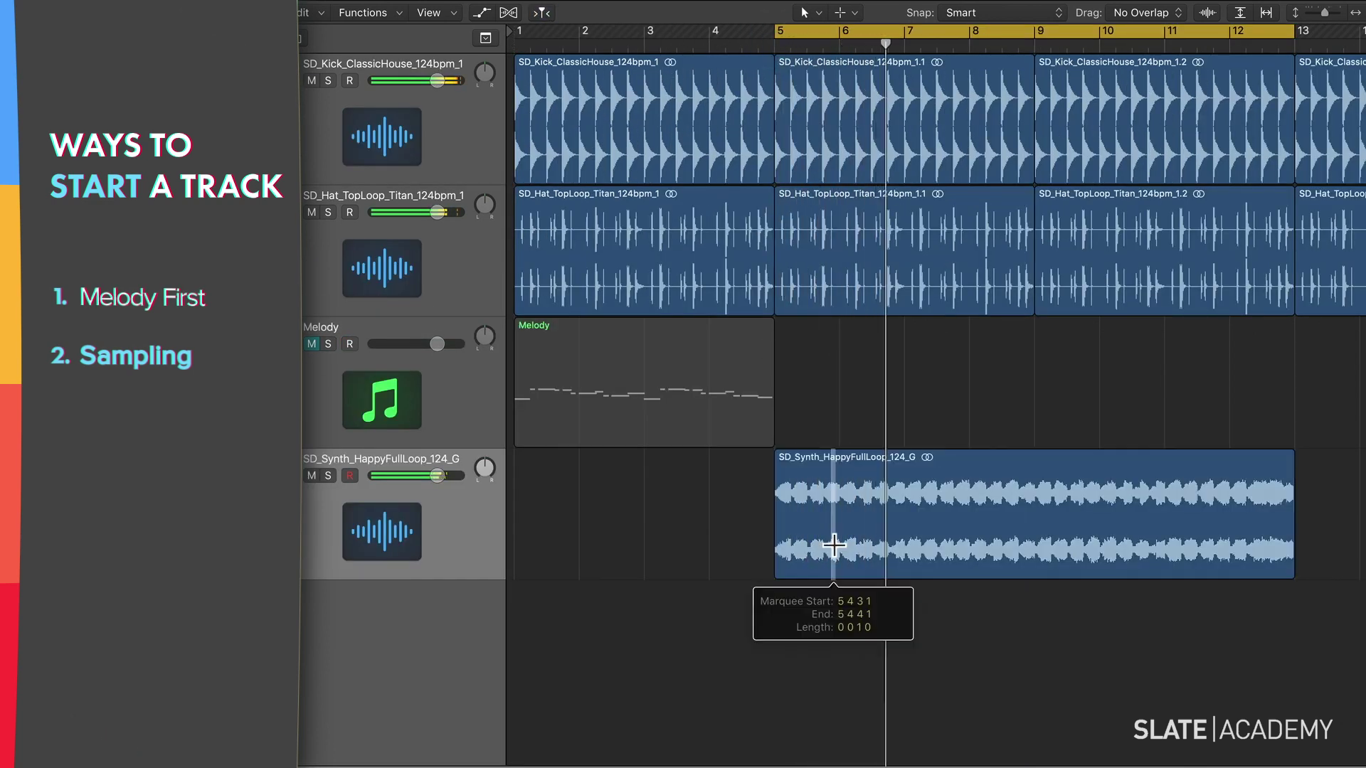
left_click(785, 491)
left_click_drag(789, 498, 821, 498)
Copy further short synth slices one after another along the track, then zoom out to bars 2–15
key("super+Right")
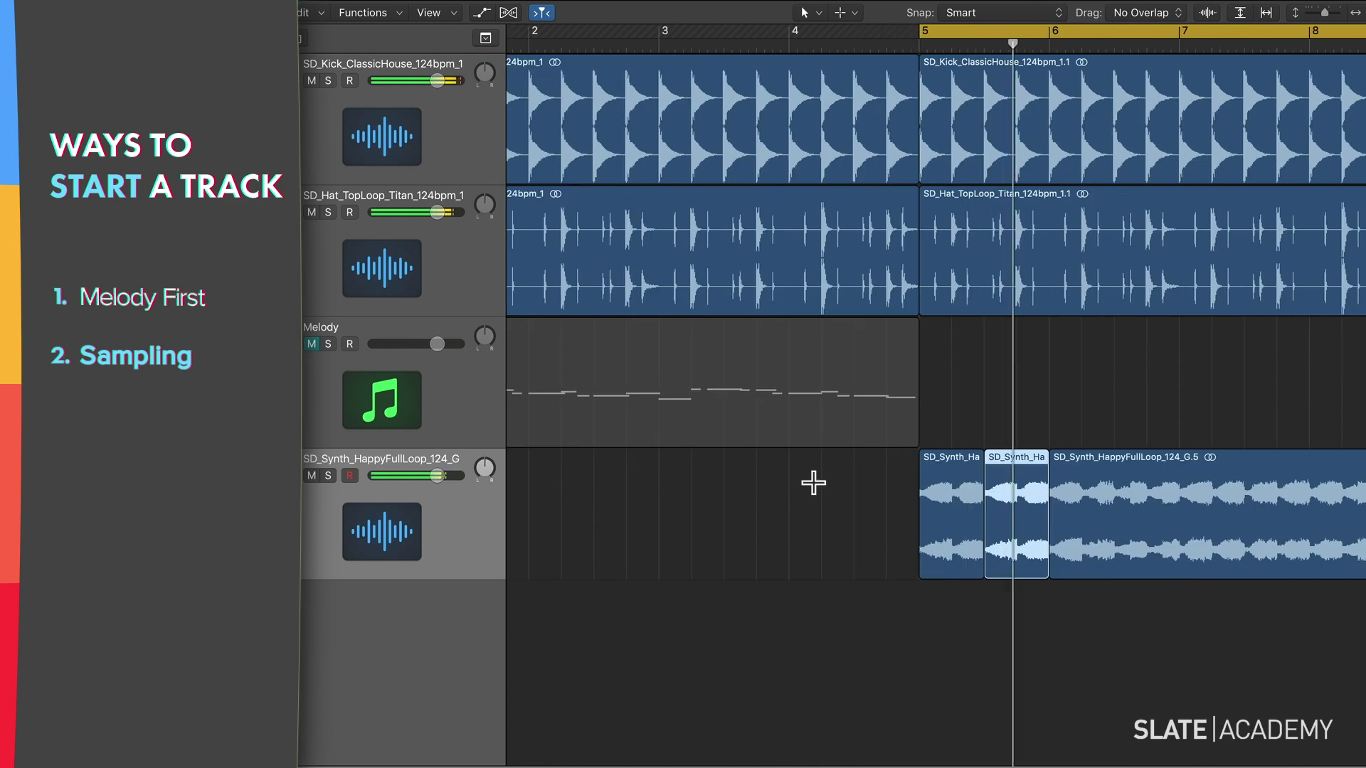
left_click_drag(965, 517, 907, 517)
left_click_drag(928, 517, 979, 463)
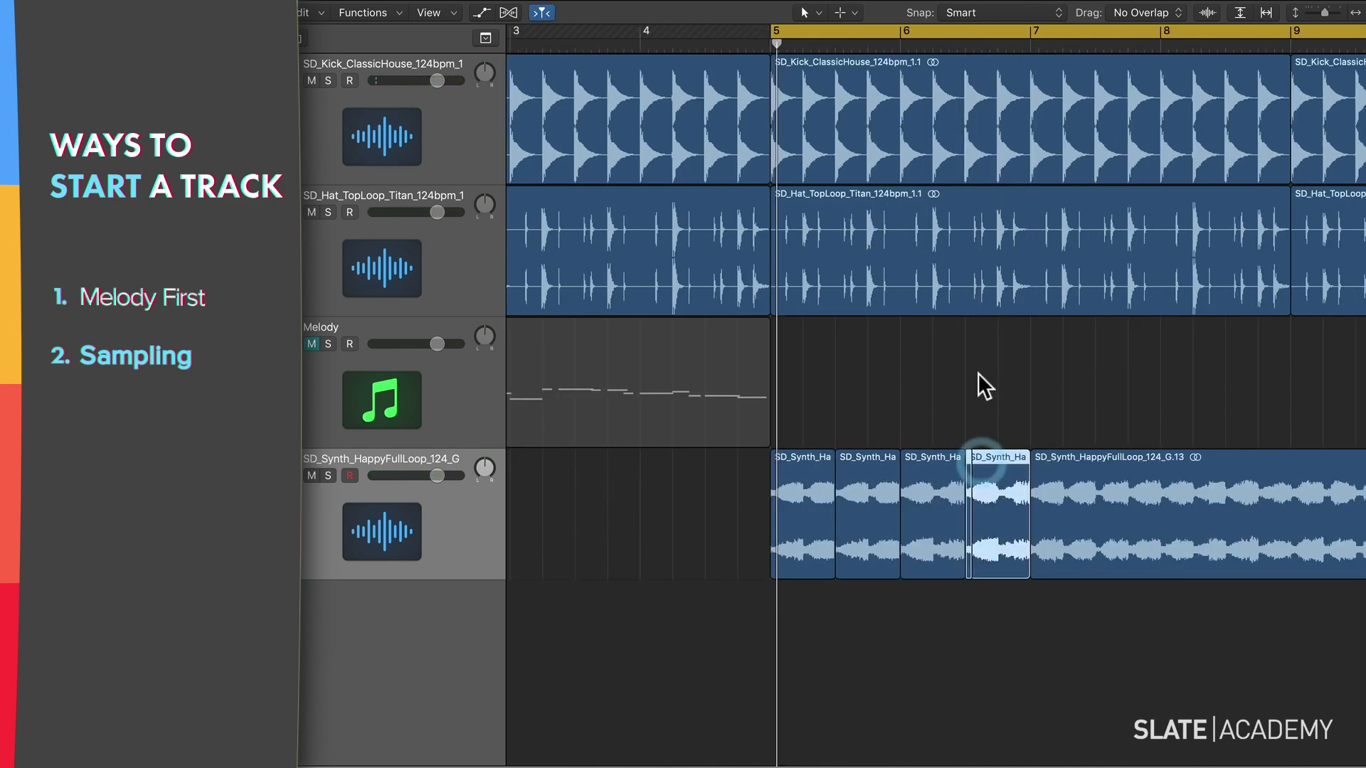
scroll(979, 463, "right", 2)
mouse_move(1038, 518)
left_mouse_down()
mouse_move(930, 519)
mouse_move(1046, 509)
left_mouse_up()
left_click(1063, 333)
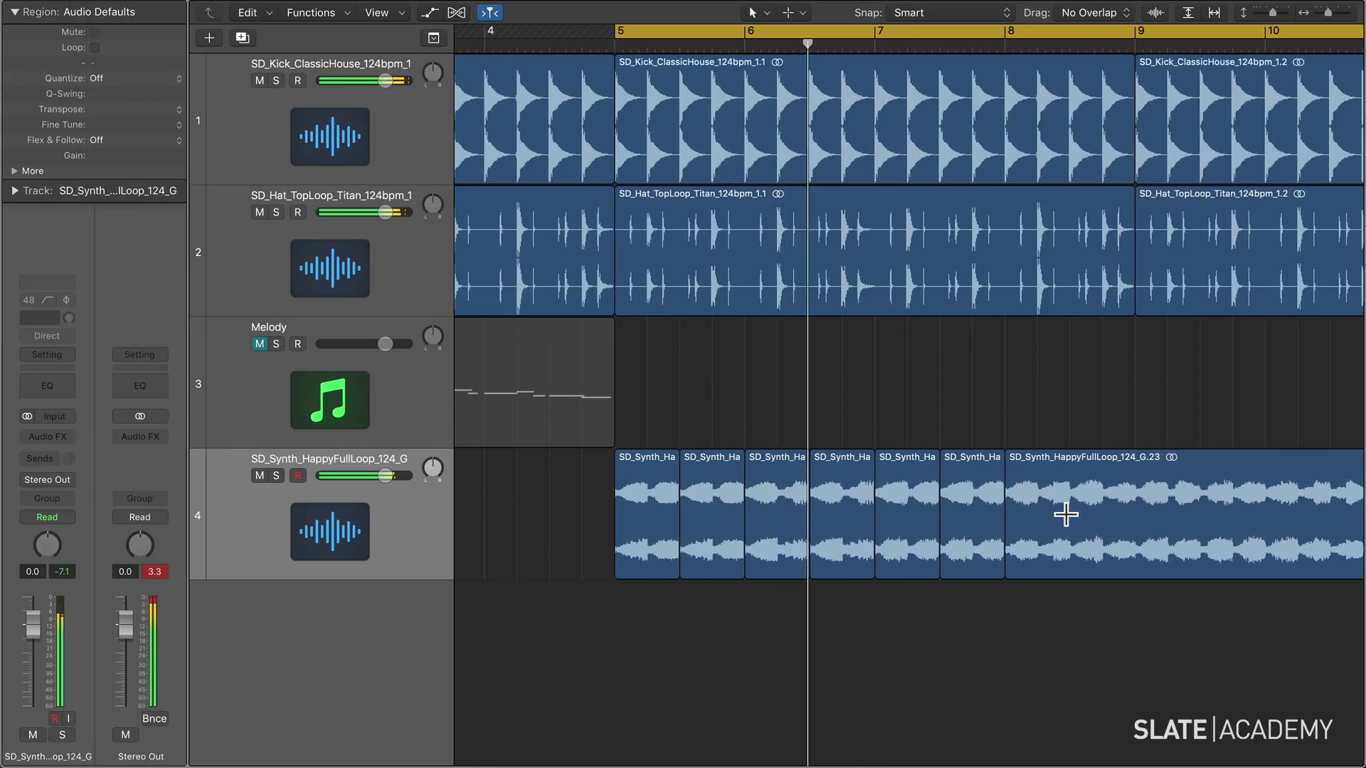
left_click_drag(1066, 515, 1113, 488)
key("super+Left")
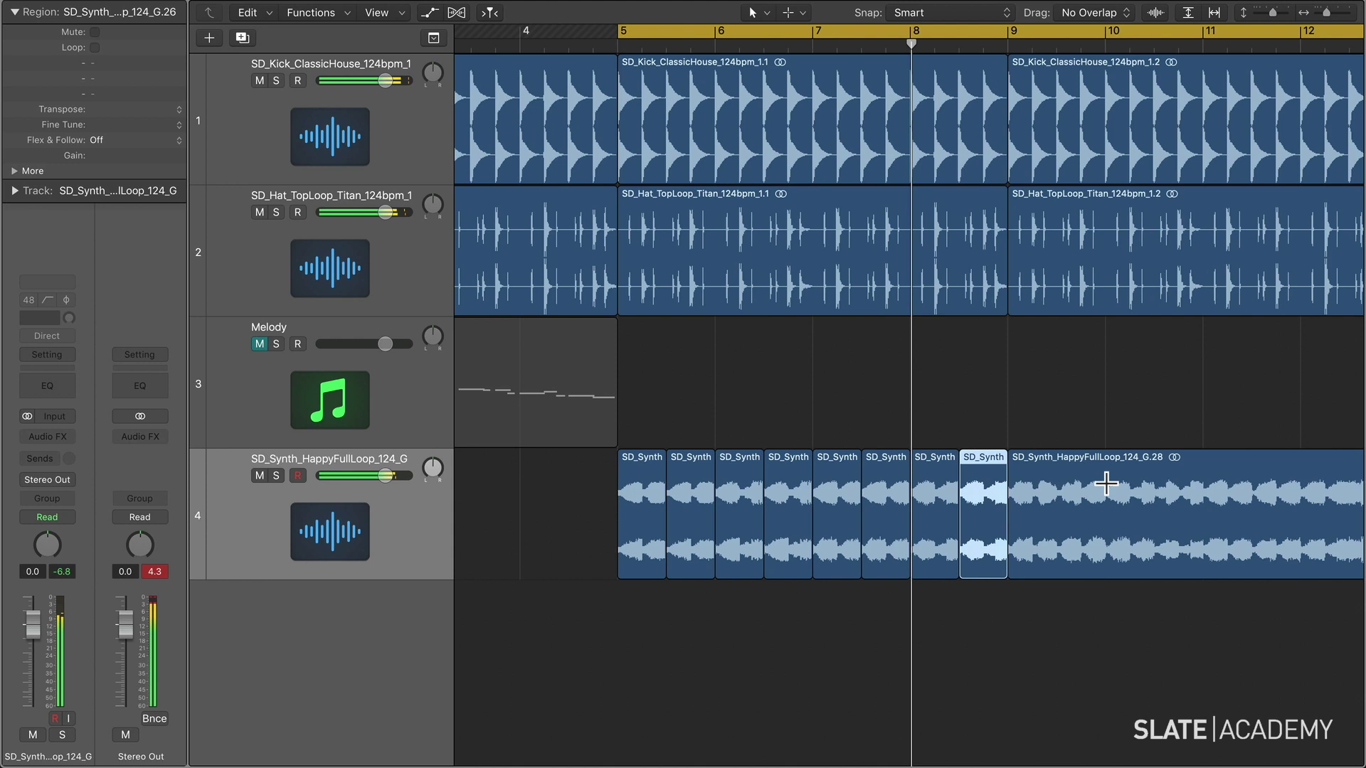
key("super+Left")
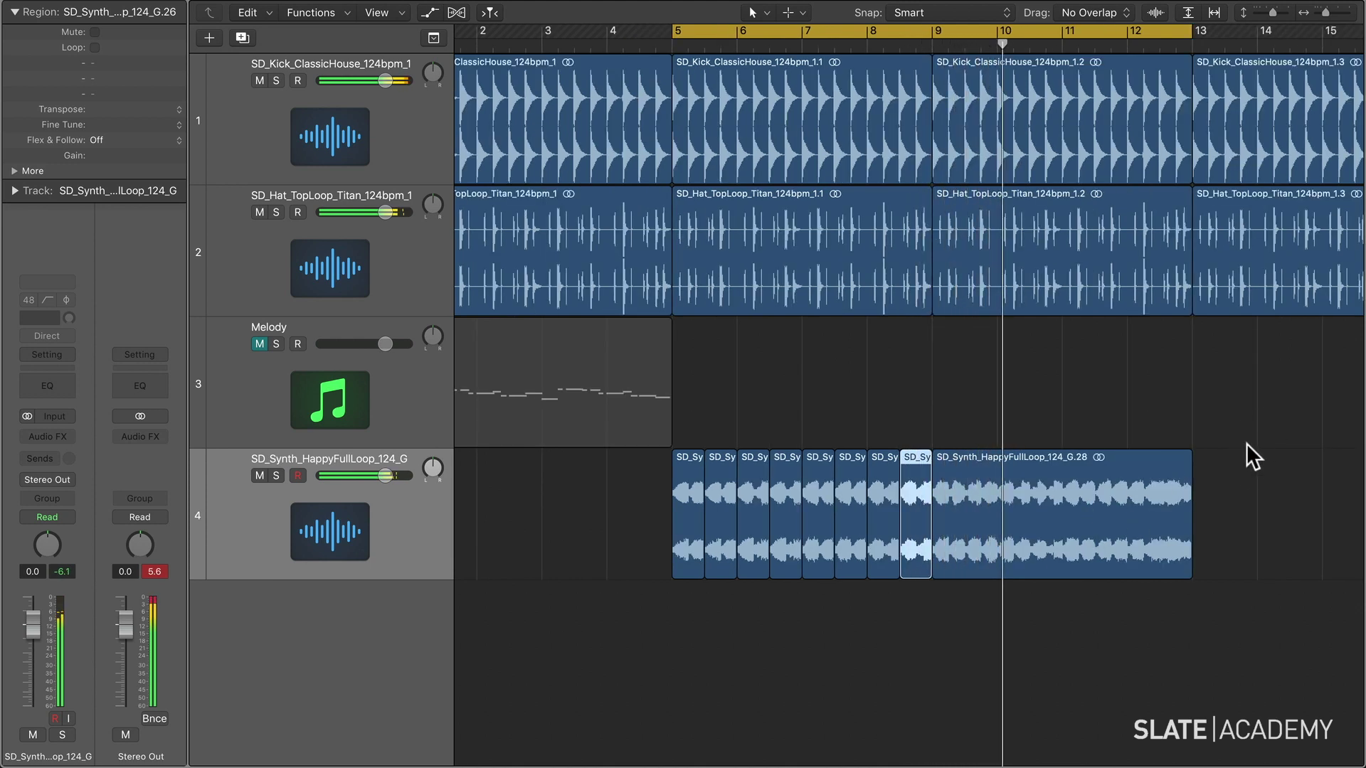
left_click(1241, 463)
scroll(1242, 462, "right", 2)
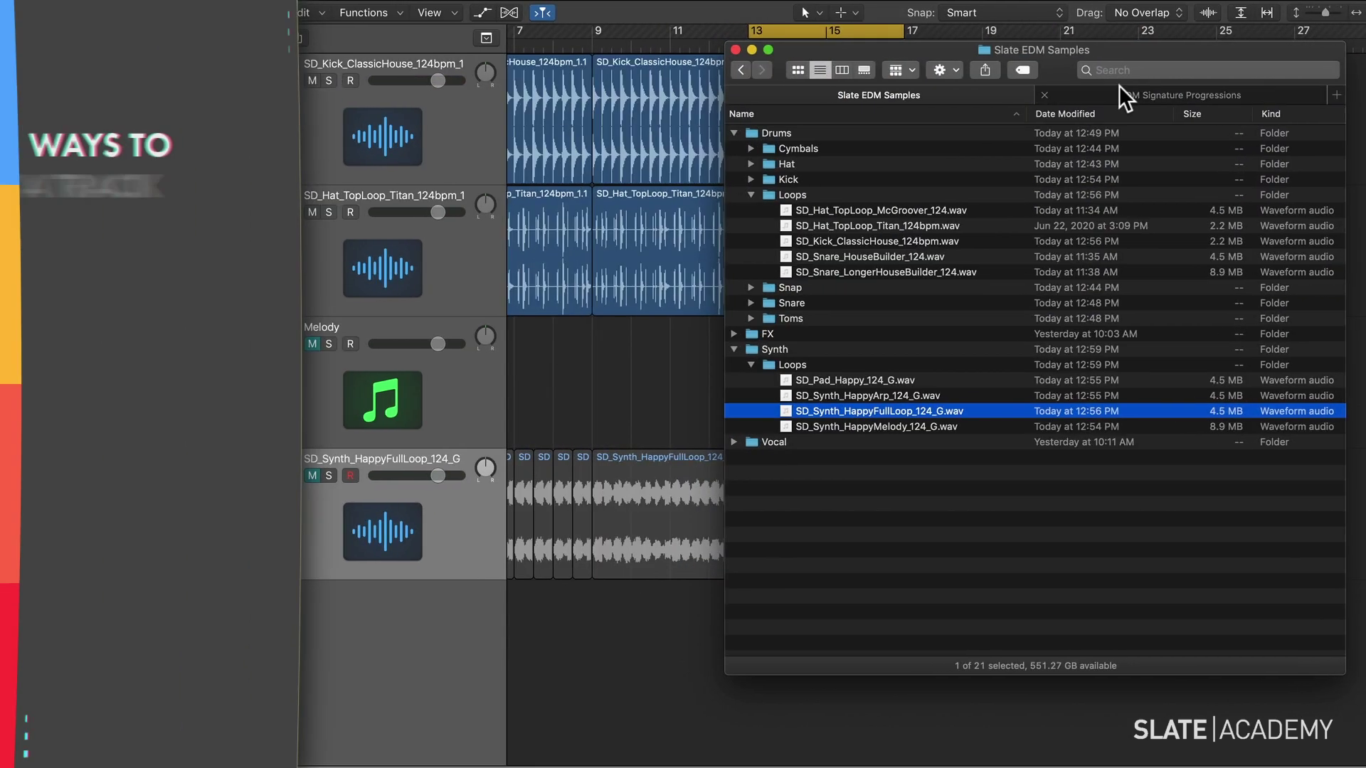
Import the EDM 27 C chord MIDI file from EDM Signature Progressions and open its notes
left_click(1067, 89)
left_click_drag(822, 362, 750, 634)
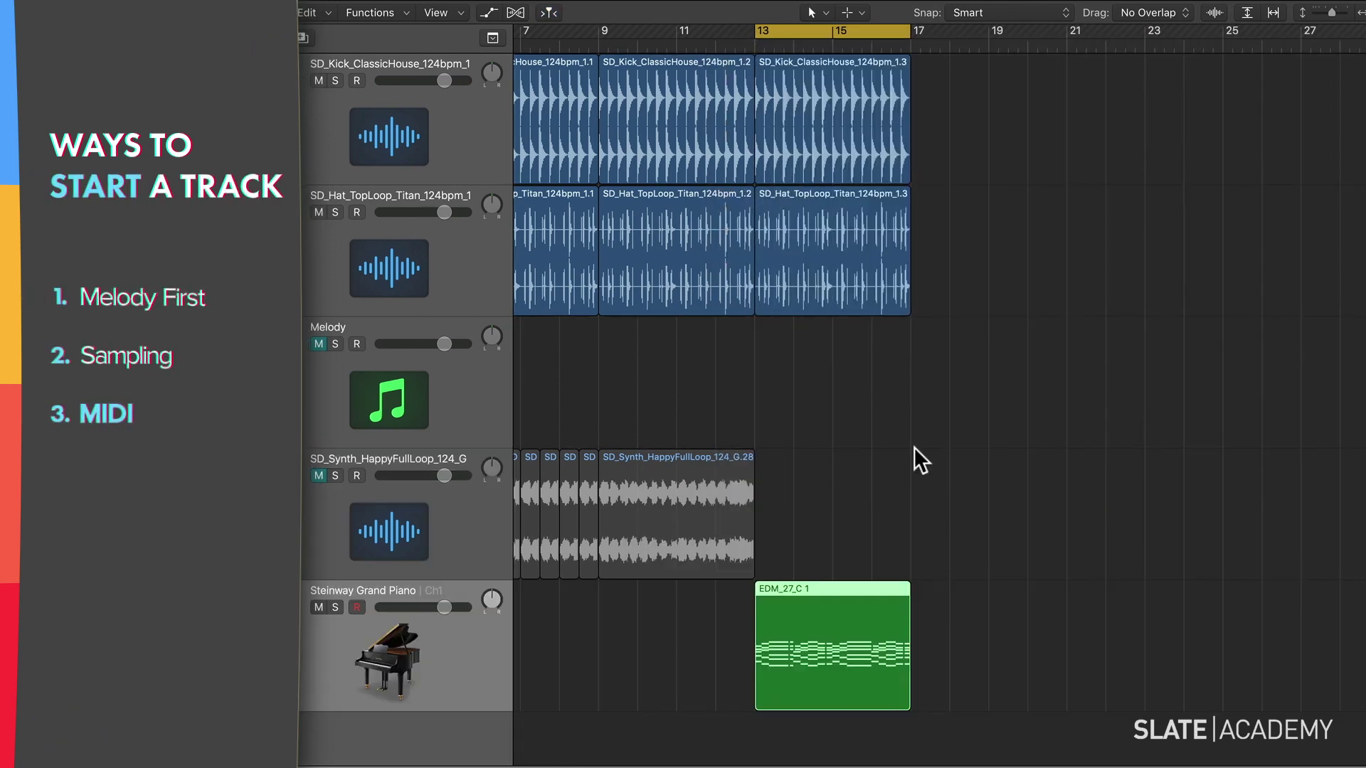
key("p")
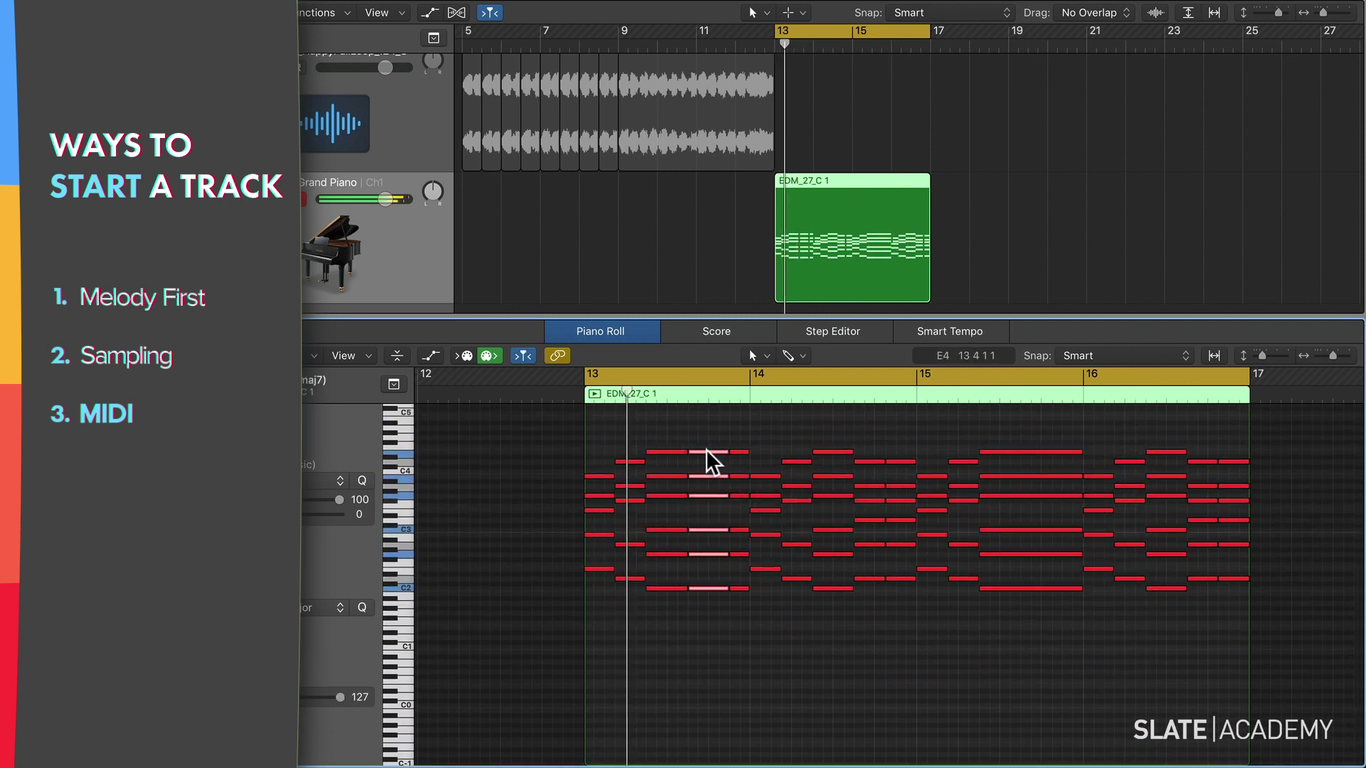
Delete the chord at bar 15.4–16, then undo to restore it
left_click(707, 454)
left_click_drag(1046, 432, 1032, 601)
key("Delete")
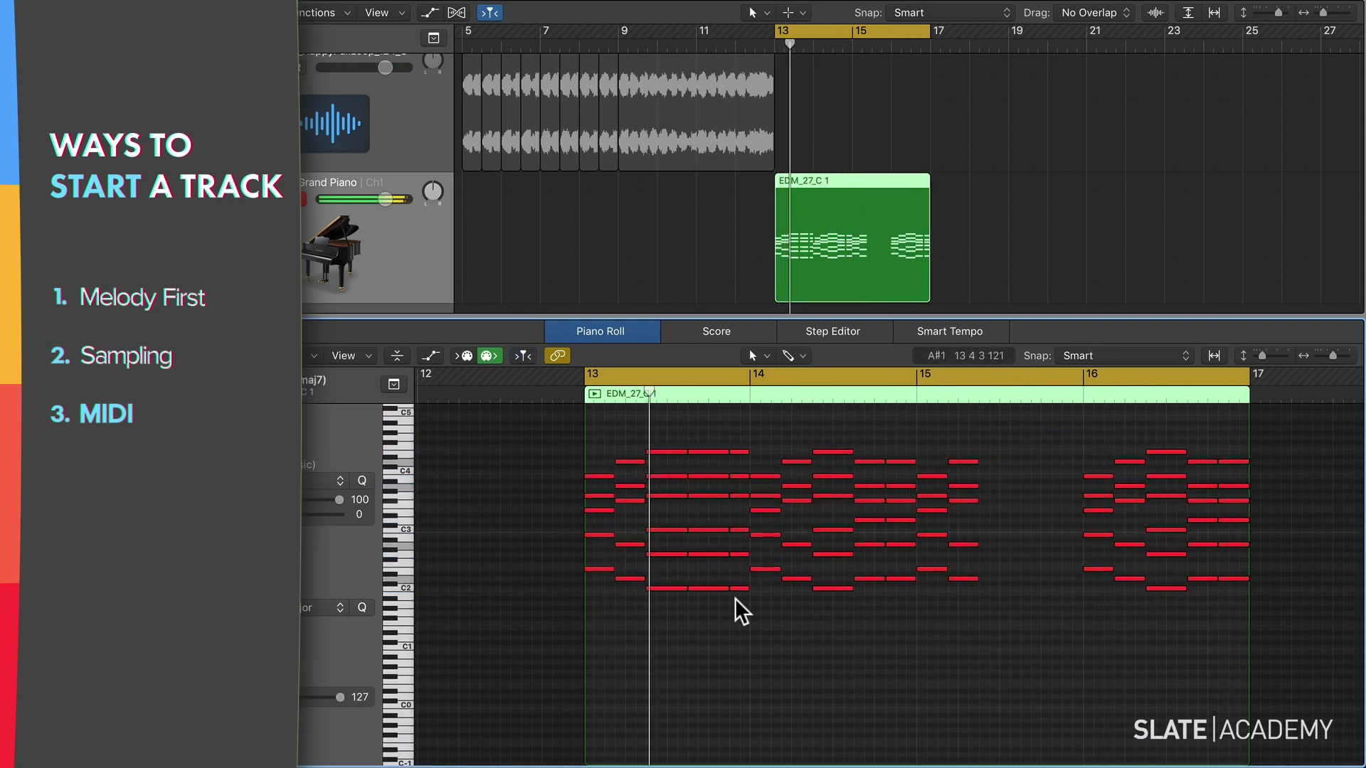
left_click_drag(738, 609, 671, 478)
key("super+z")
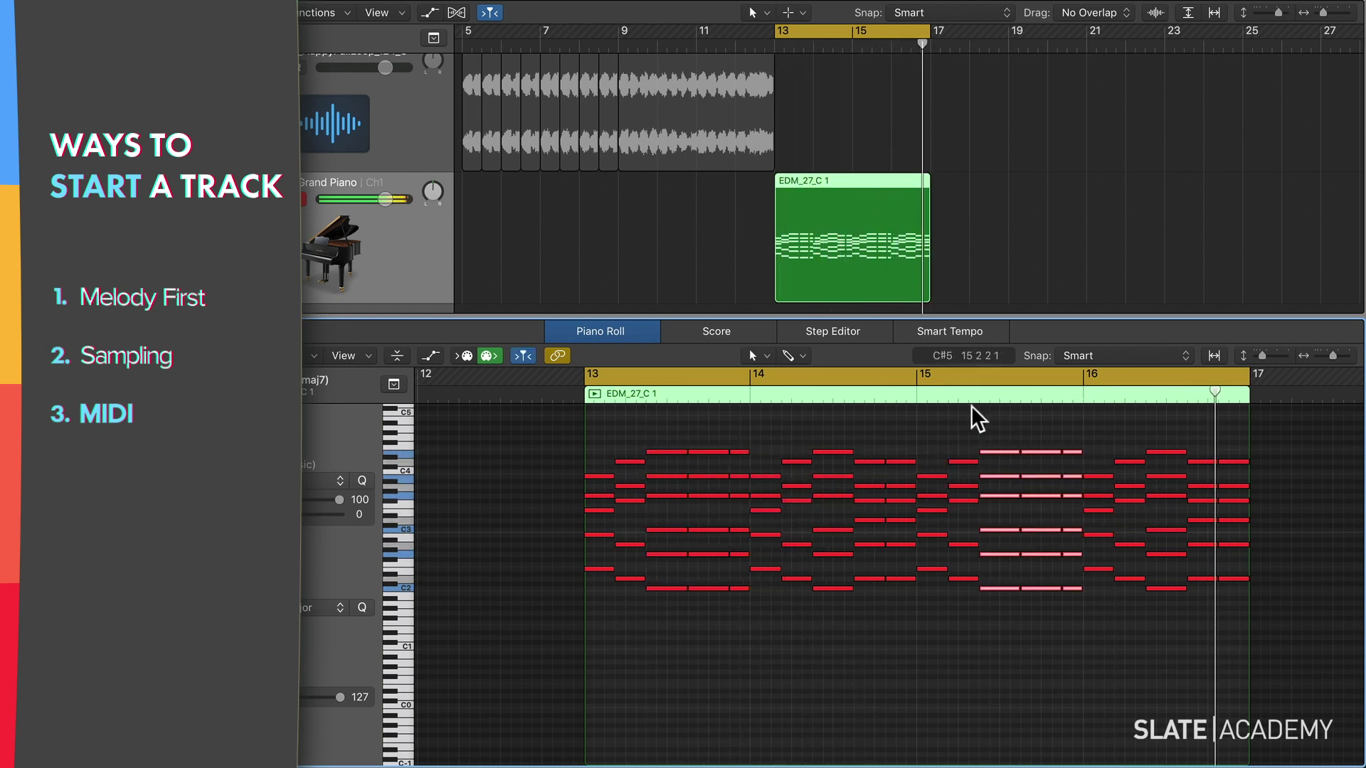
Add three short E5 notes at bar 13.4 and around bar 14.7
scroll(982, 416, "up", 3)
left_click(695, 496)
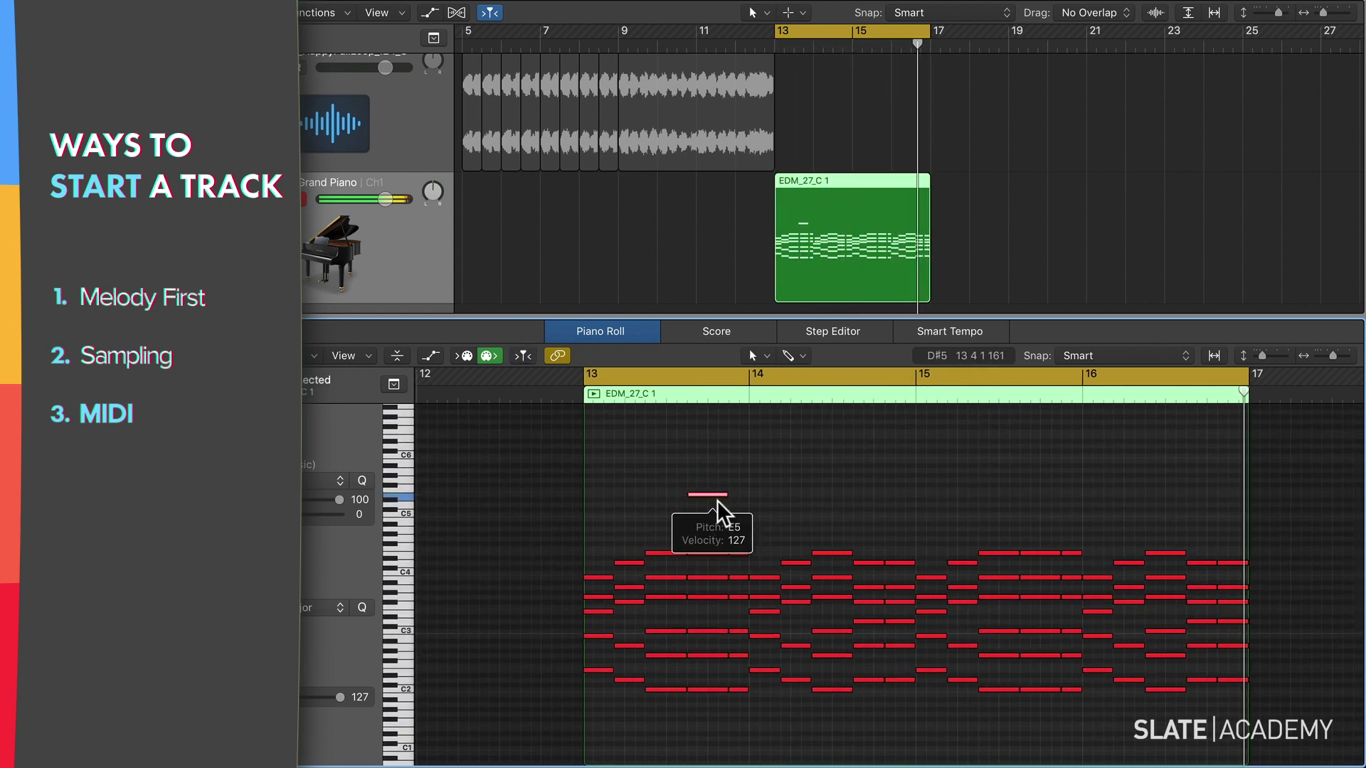
left_click(857, 495)
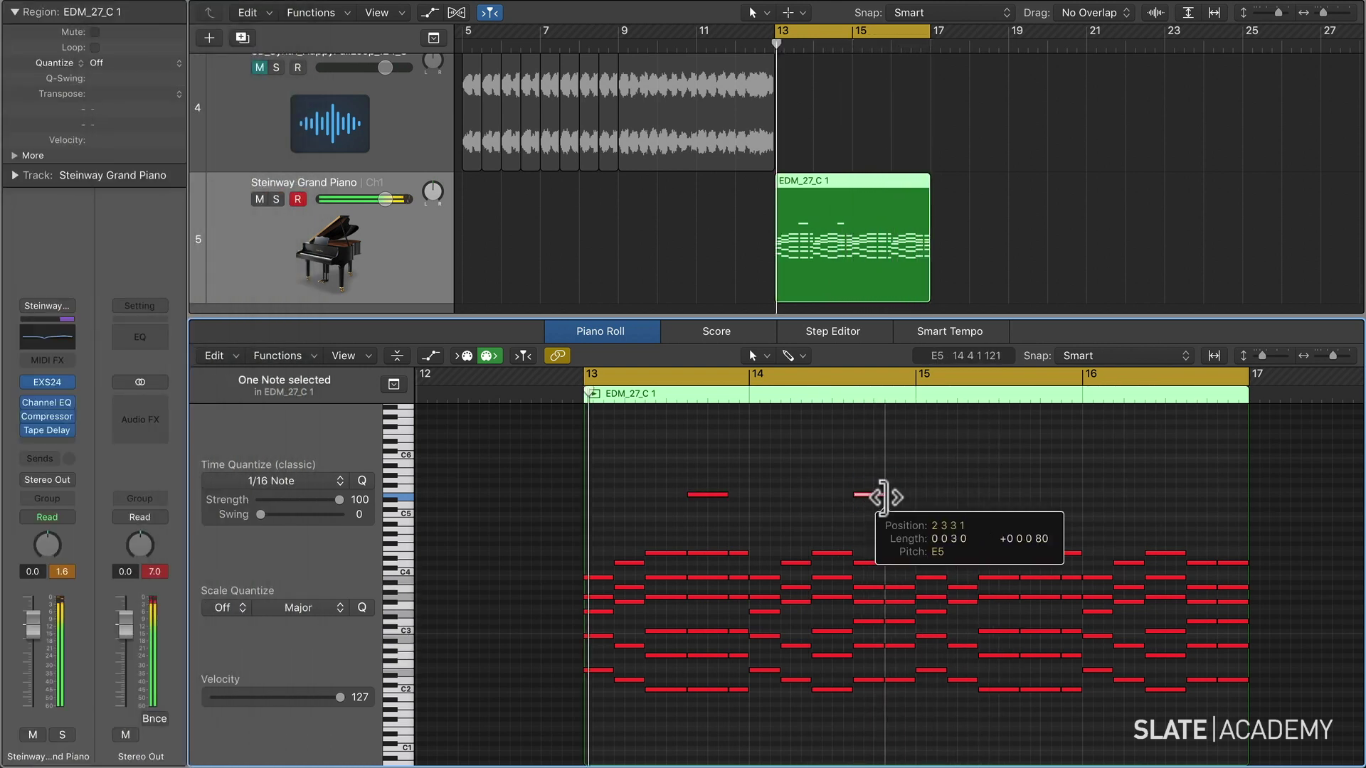
left_click(895, 496)
left_click_drag(902, 498, 893, 497)
mouse_move(894, 496)
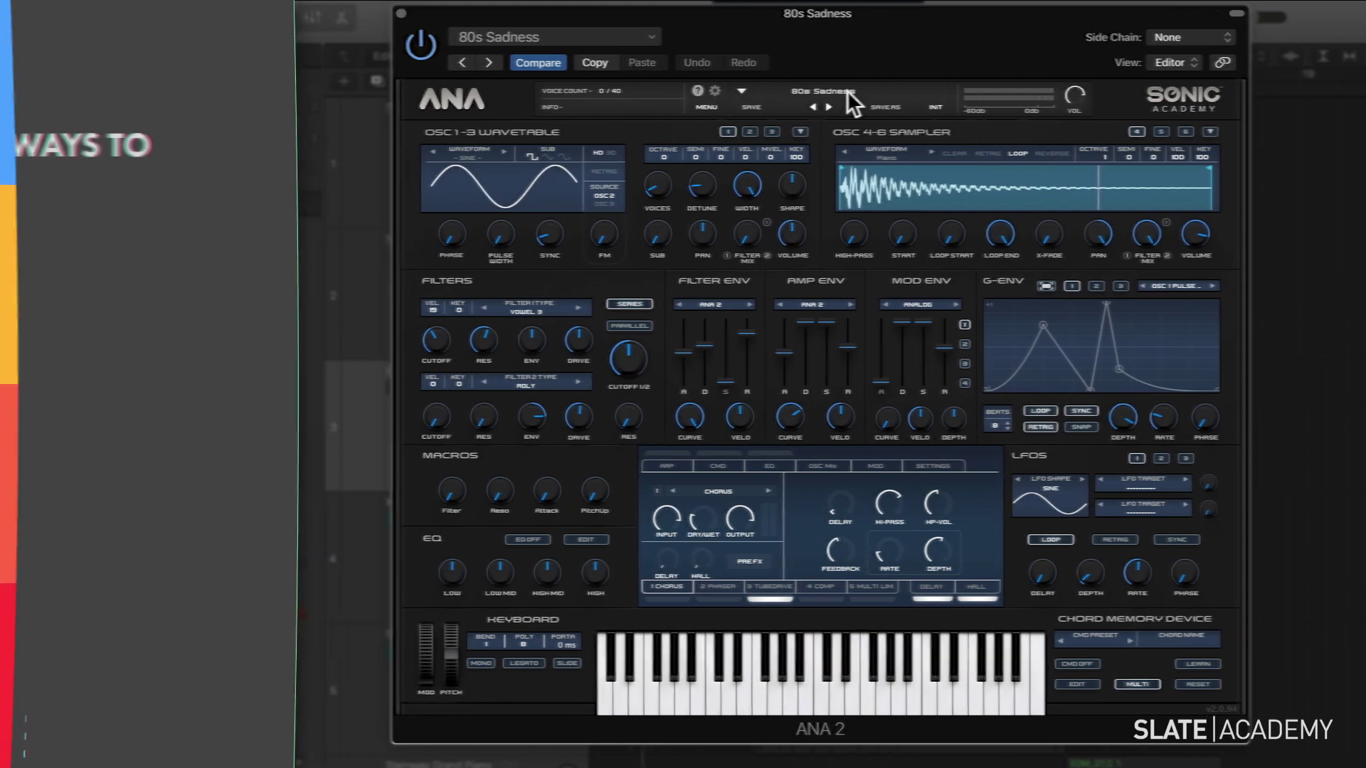
Audition ANA 2 presets A Beautiful Dread Lead and Access Acid, settling on Absolute Arp
left_click(714, 93)
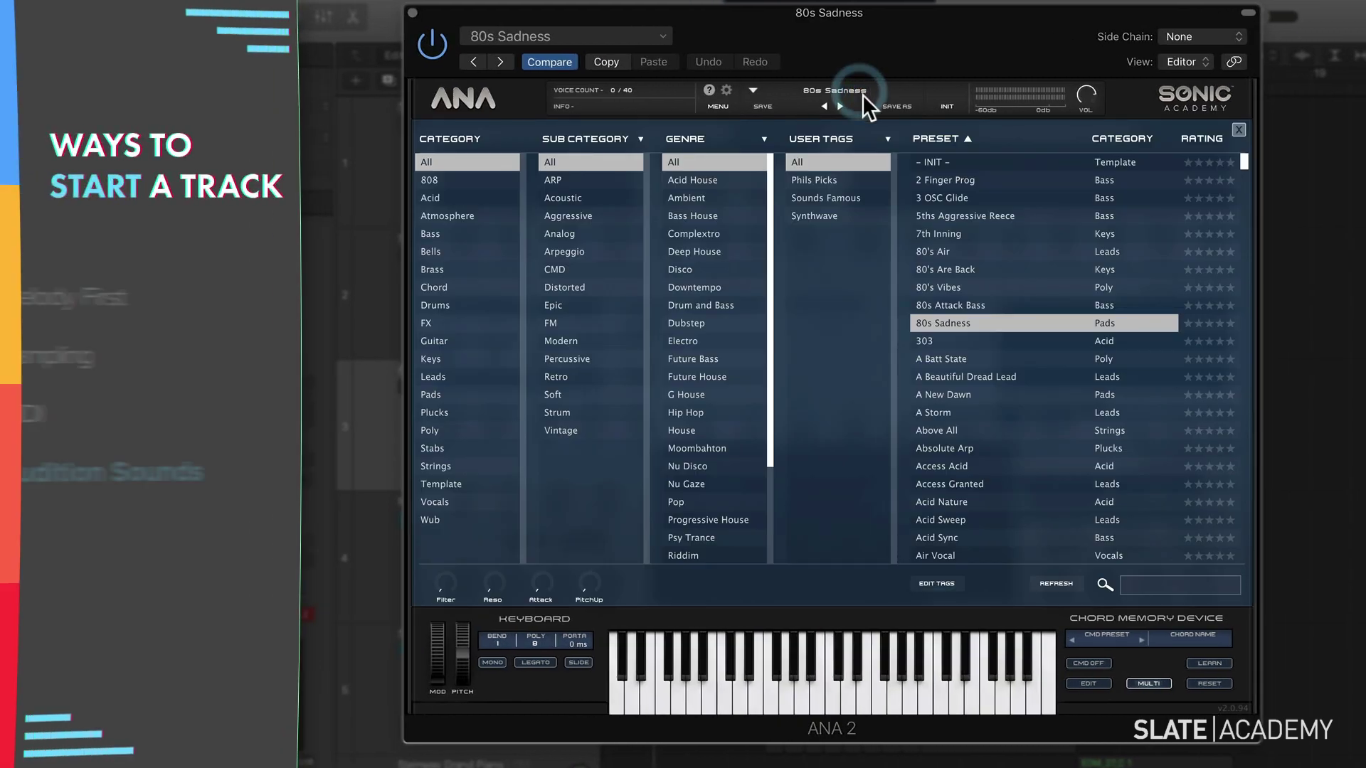
left_click(799, 376)
left_click(953, 446)
left_click(956, 467)
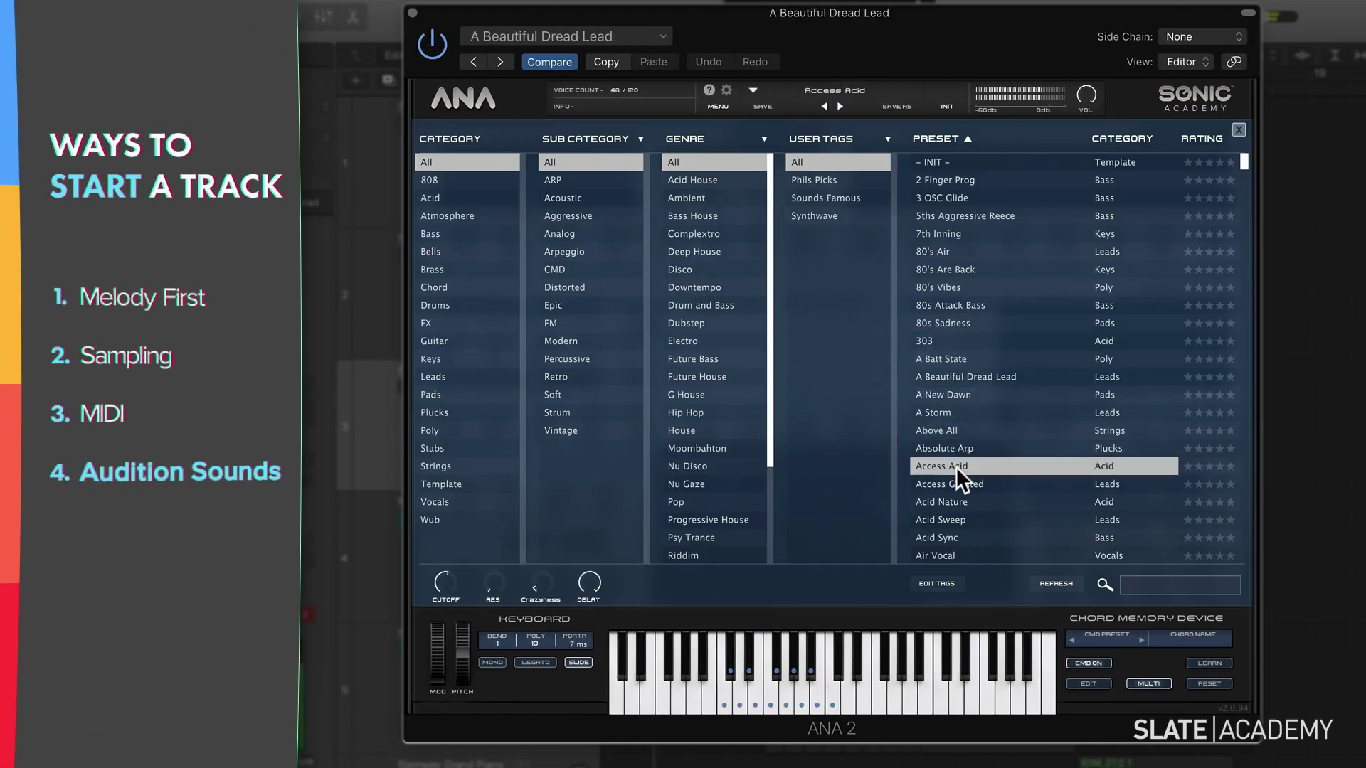
key("Up")
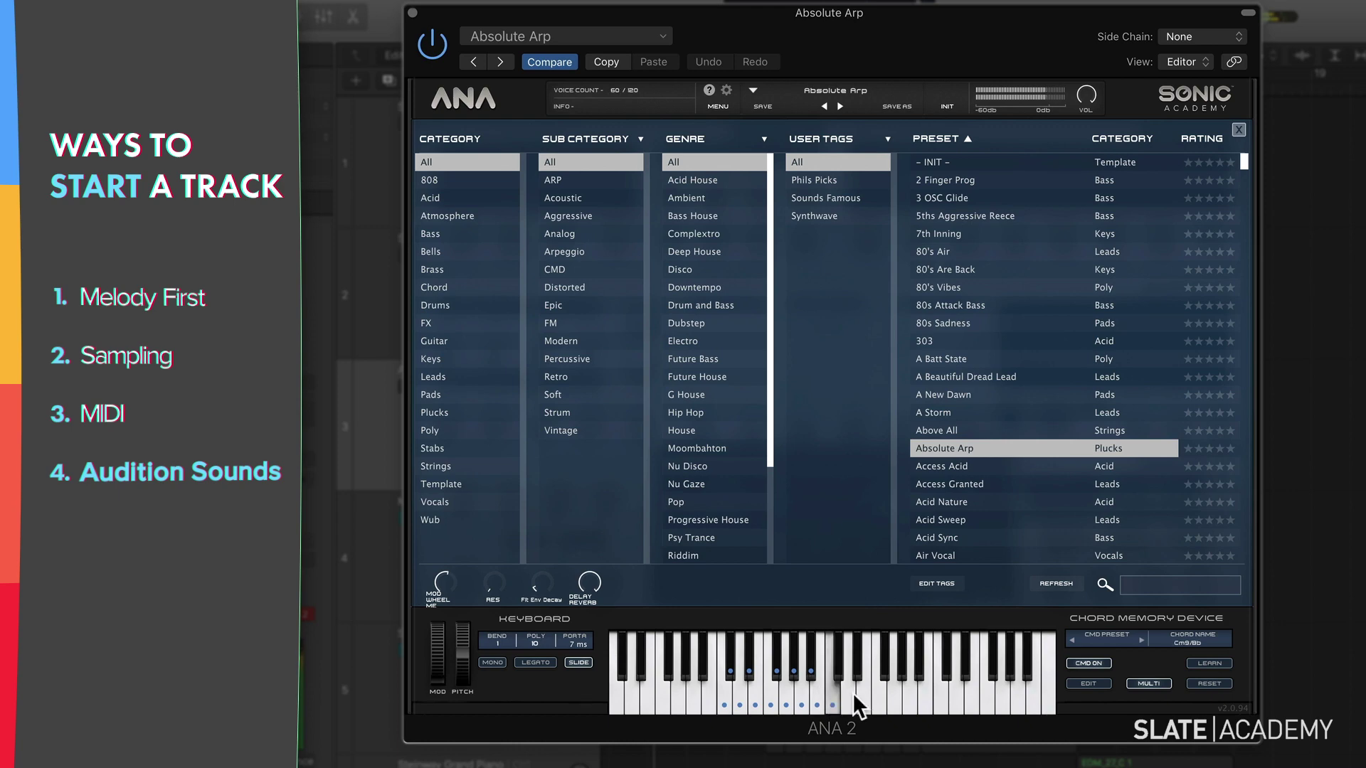
Close the preset list, open the chord memory editor, and switch the layout to show the arpeggiator
left_click(1238, 131)
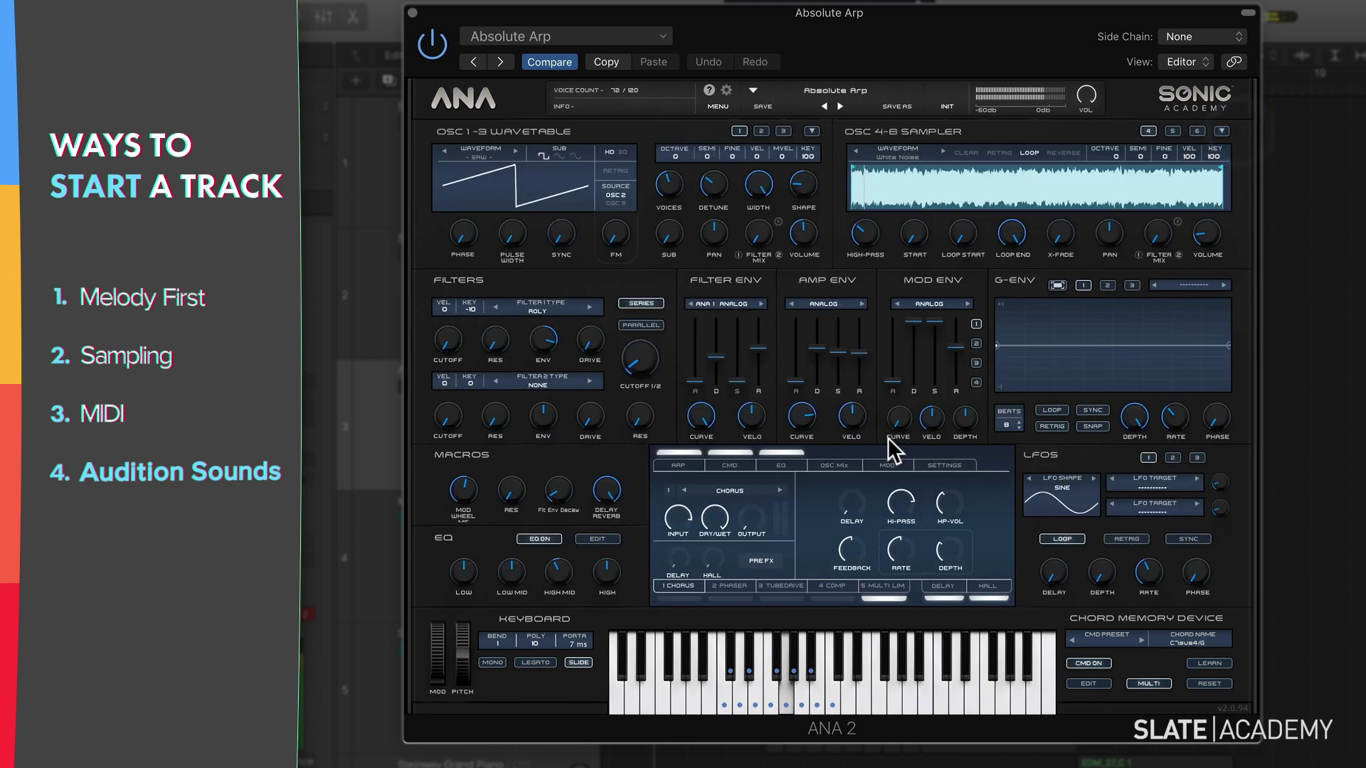
left_click(739, 465)
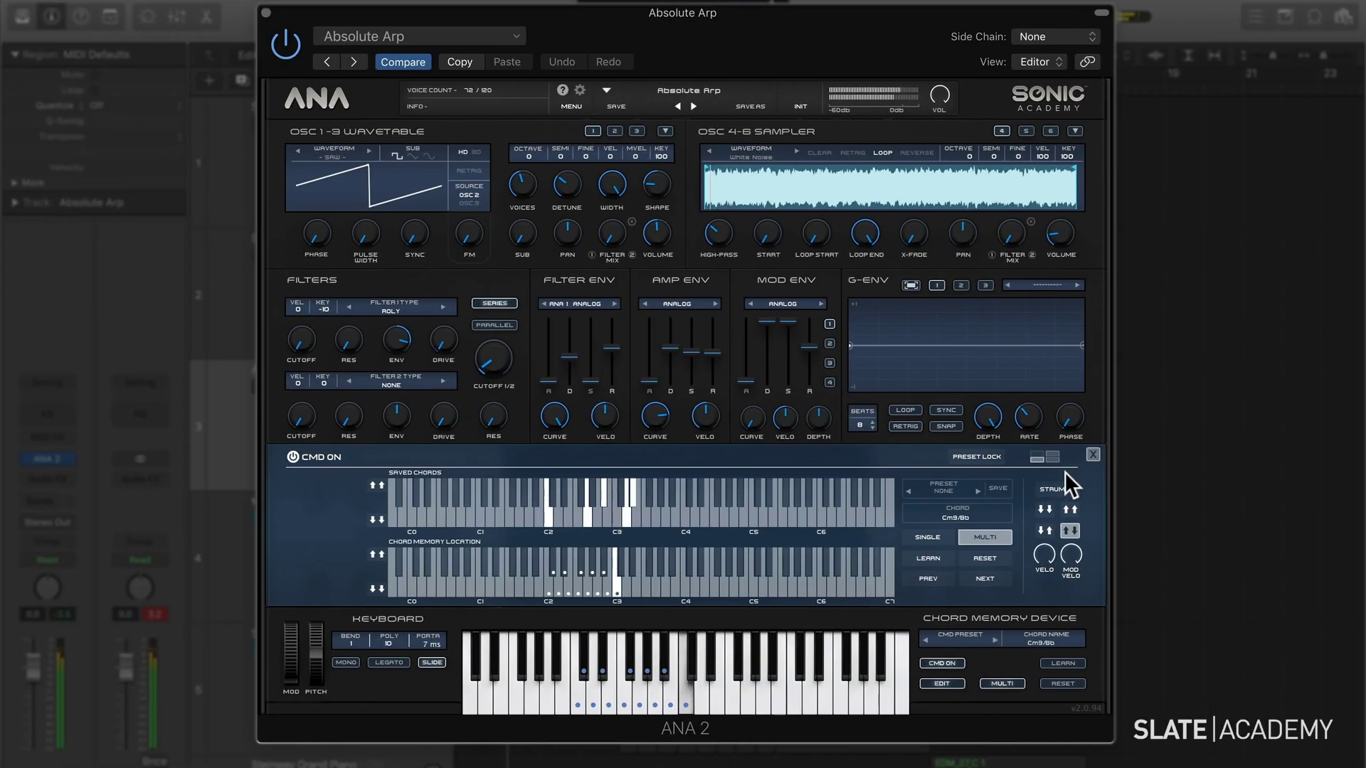
left_click(1053, 458)
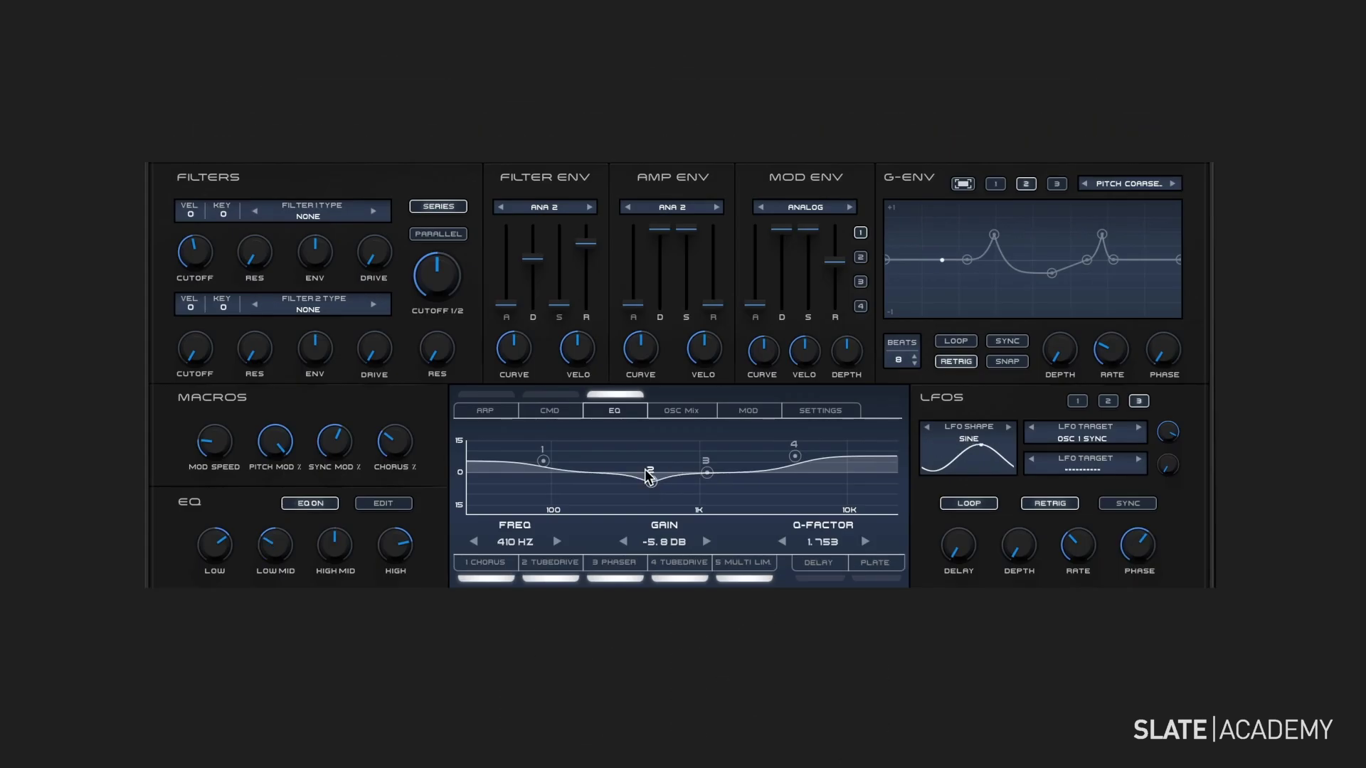
Drag the EQ band 2 node to the right, raising its frequency
left_click_drag(558, 456, 621, 453)
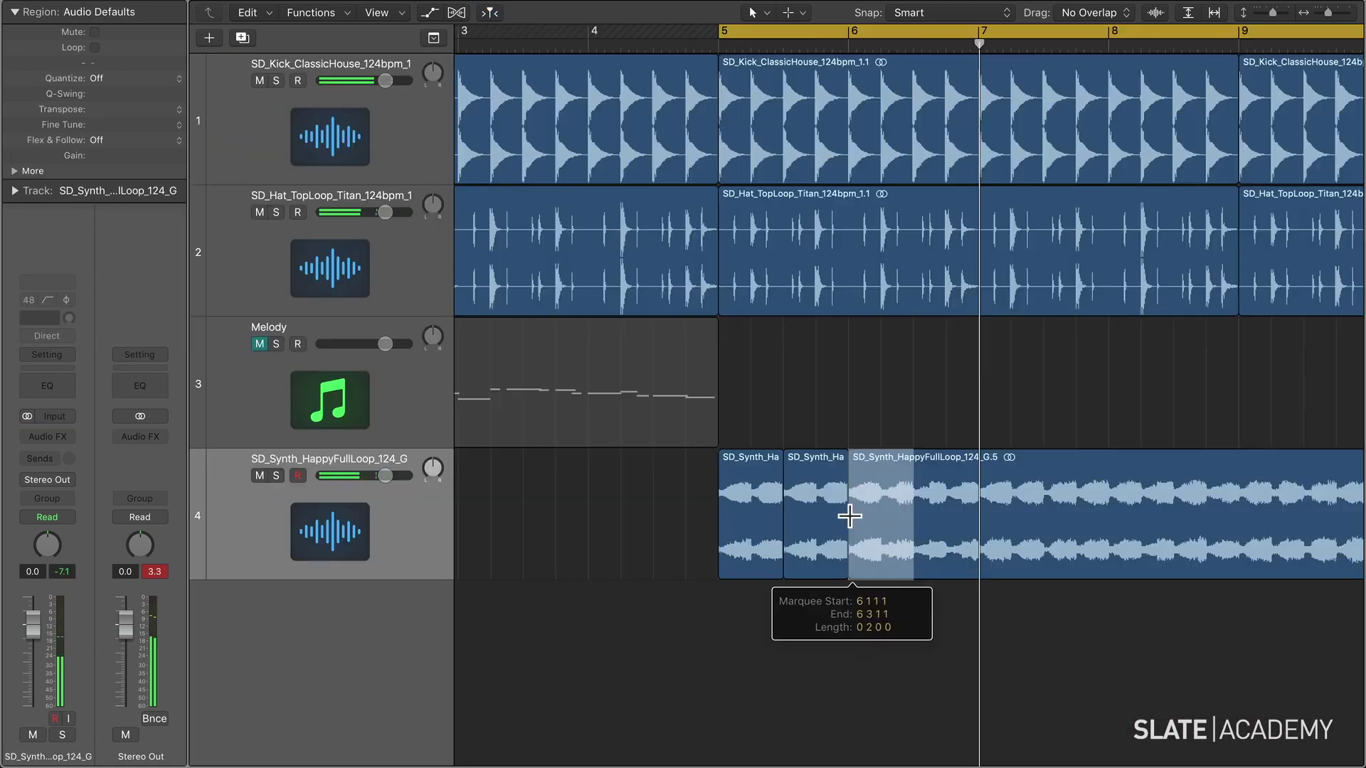
Copy two synth regions further along, then replace the bar 15.4 chord with the C maj7 chord
left_click(865, 464)
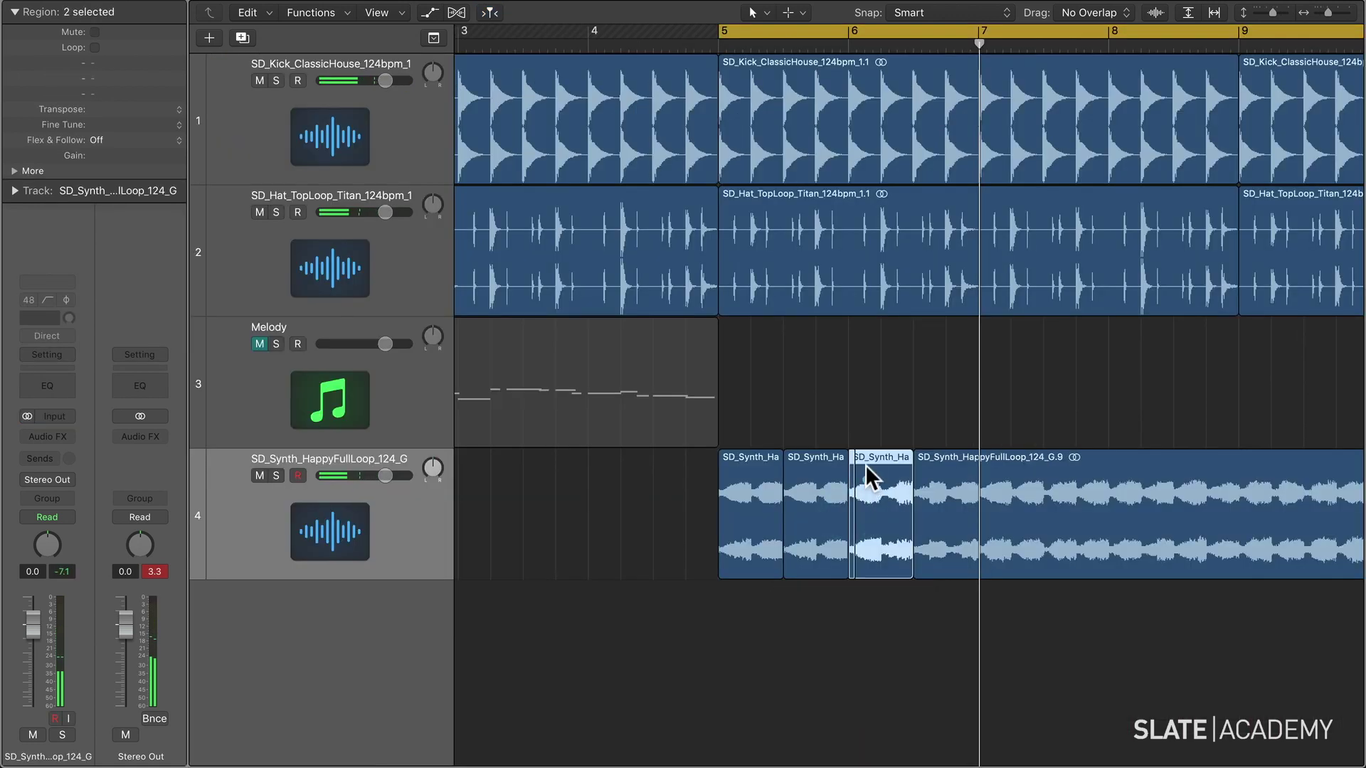
left_click_drag(864, 458, 924, 461)
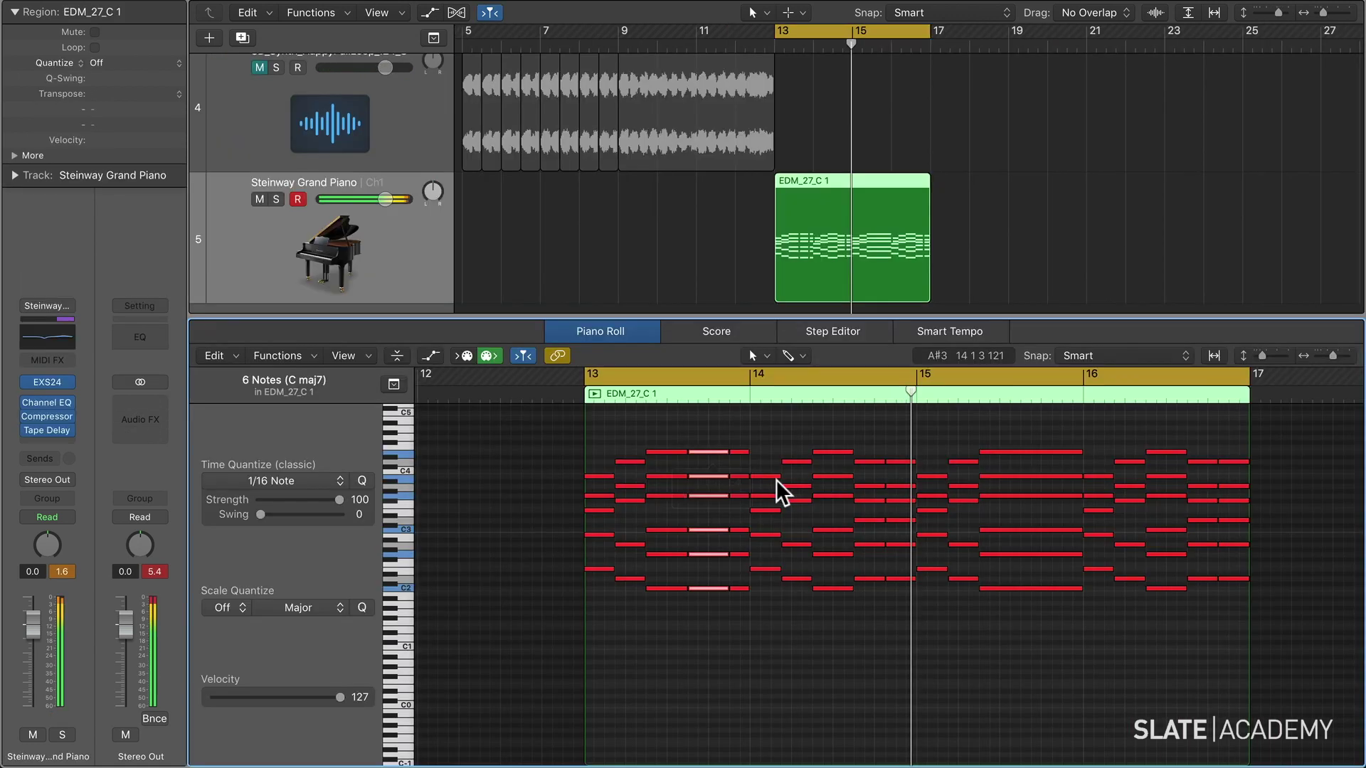
left_click_drag(1046, 446, 1072, 621)
key("Delete")
mouse_move(743, 598)
left_mouse_down()
mouse_move(641, 428)
mouse_move(744, 603)
left_mouse_up()
mouse_move(665, 451)
left_mouse_down()
mouse_move(1001, 466)
mouse_move(667, 472)
left_mouse_up()
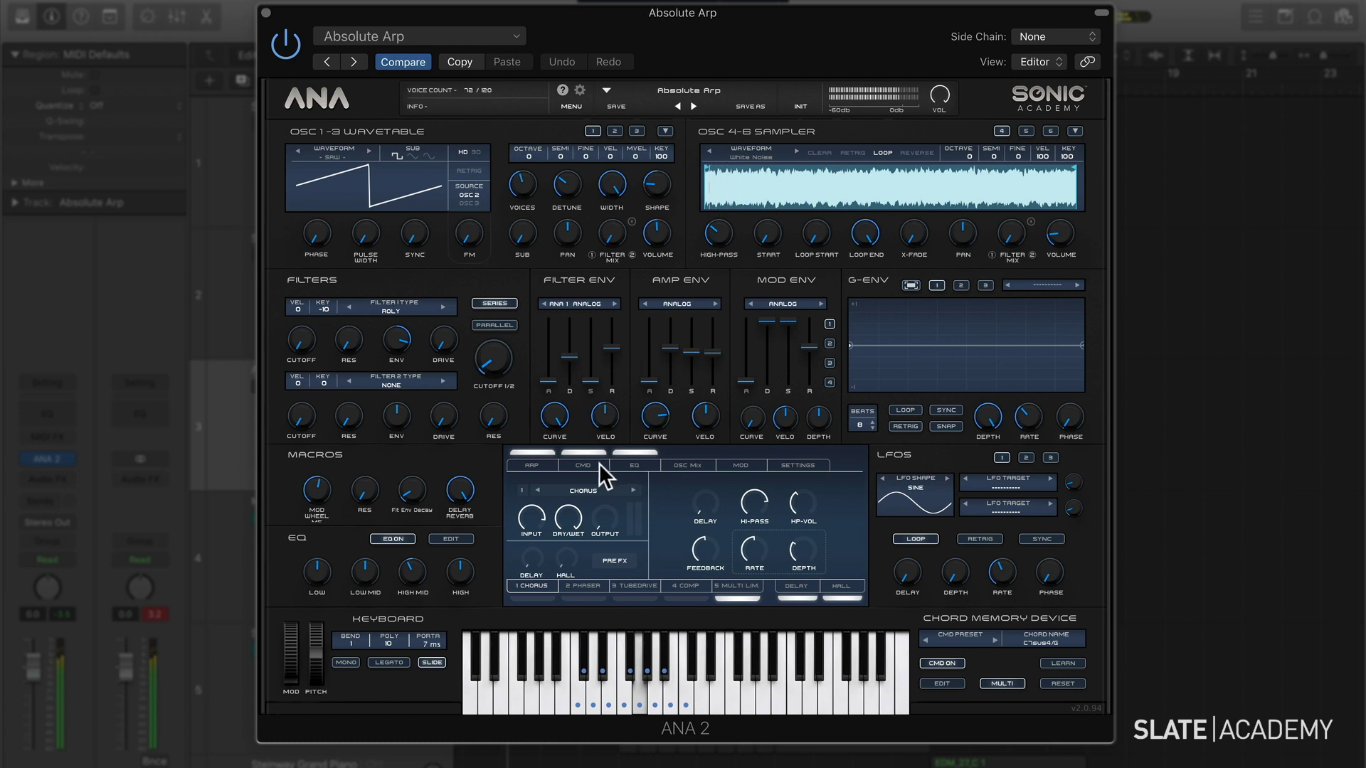
Switch ANA 2 to the CMD tab to view Absolute Arp's saved chord
left_click(594, 465)
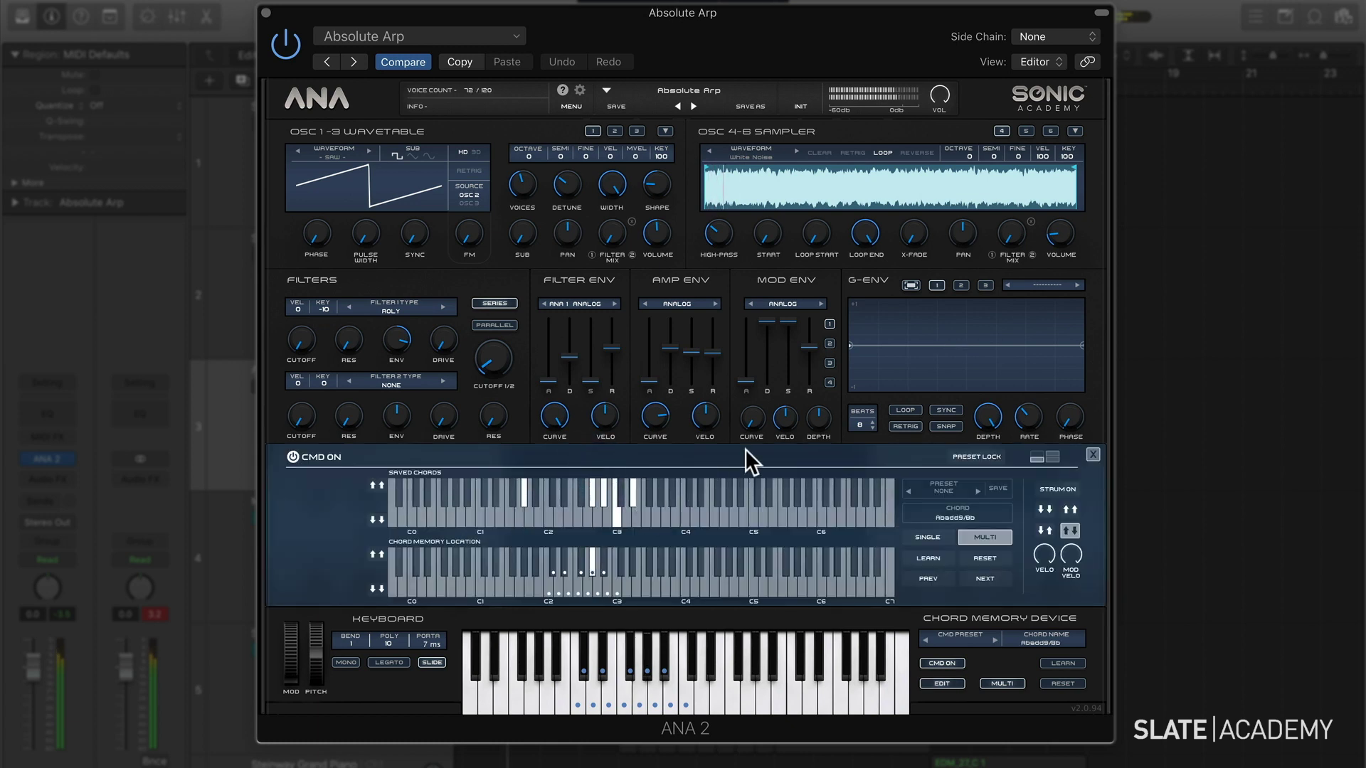